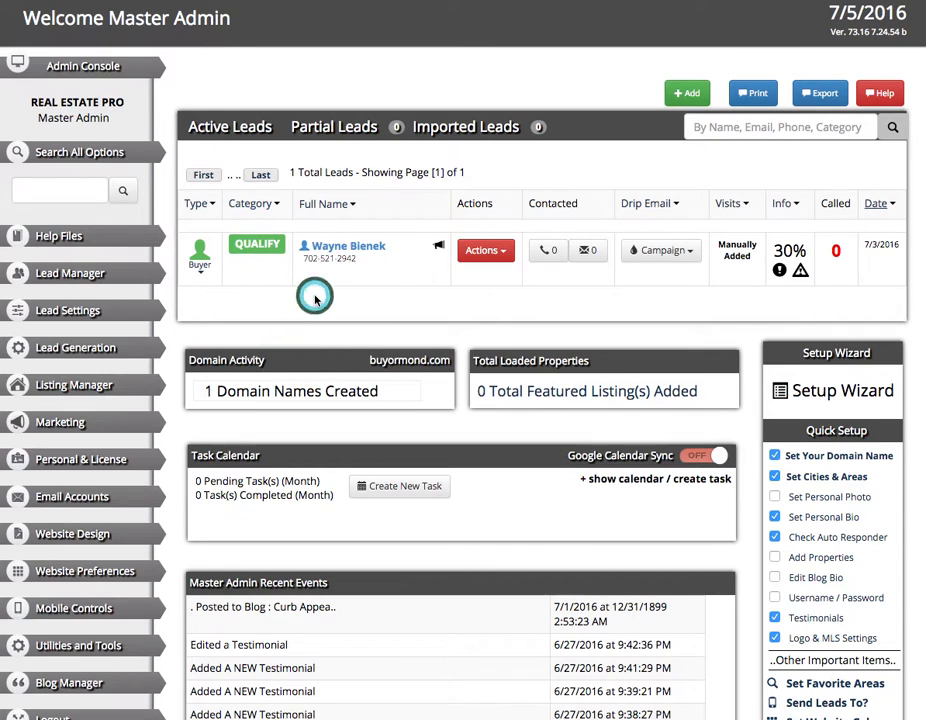
Expand Listing Manager and open the Manually Add Listing form, which has MLS / ID# ID51863 filled in.
click(251, 319)
click(151, 373)
click(67, 424)
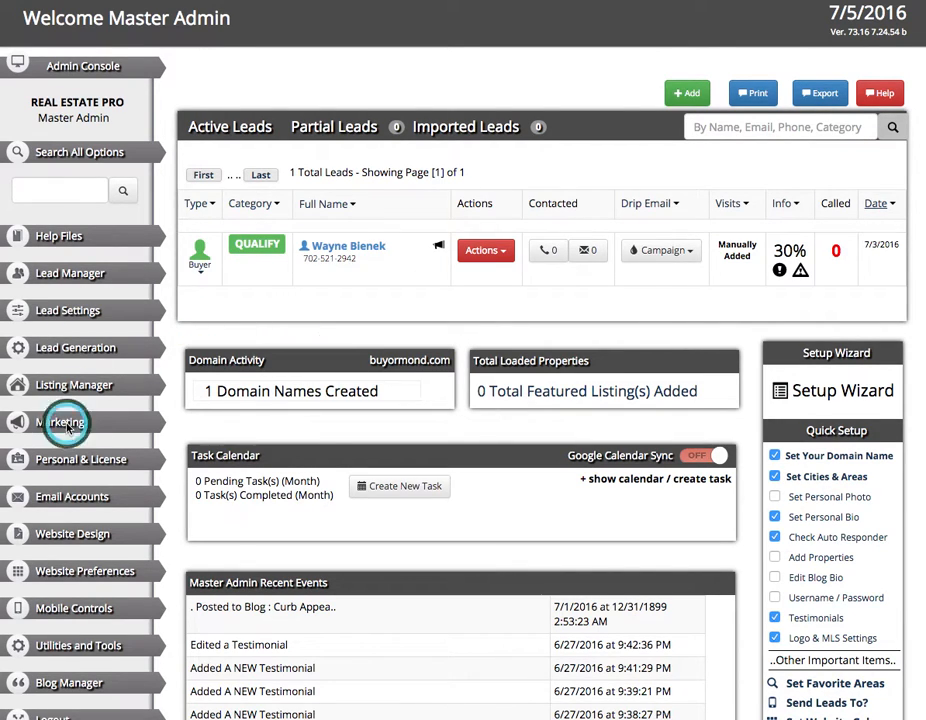
click(125, 380)
click(172, 381)
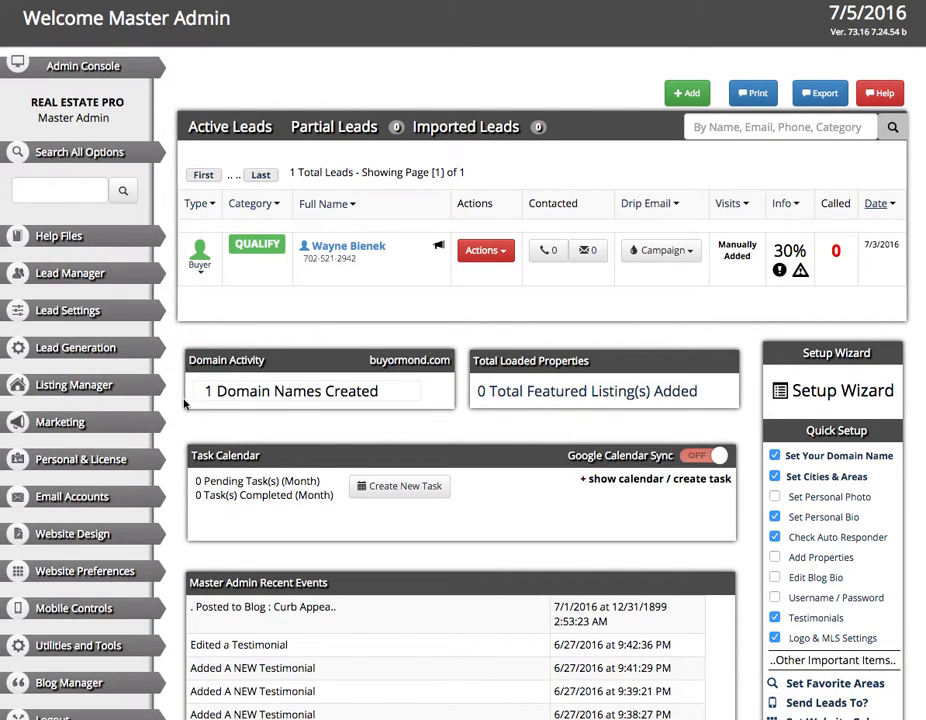
click(72, 386)
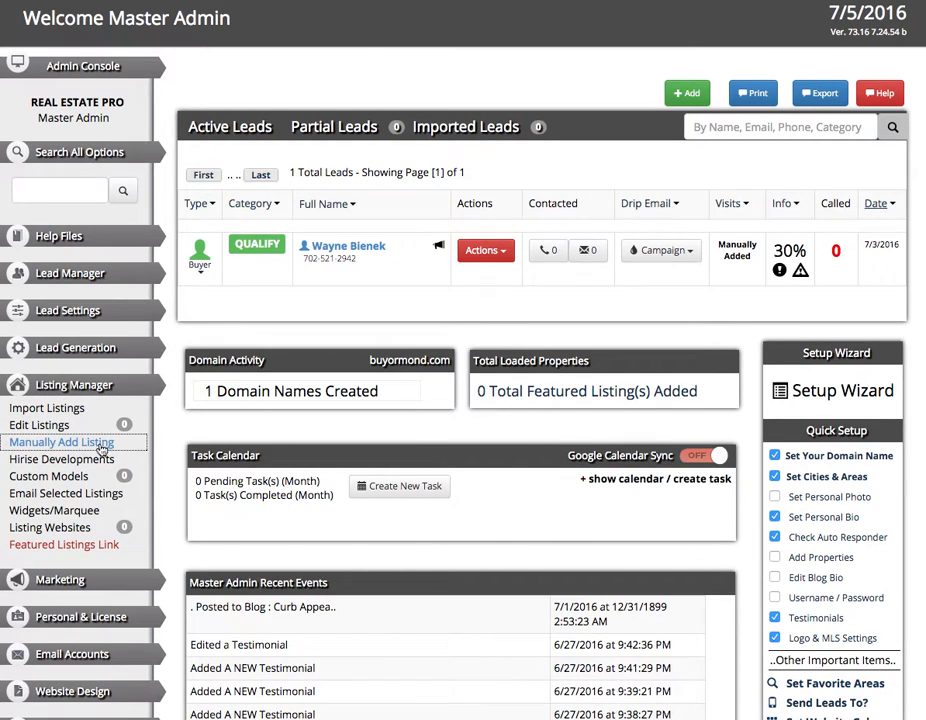
click(52, 443)
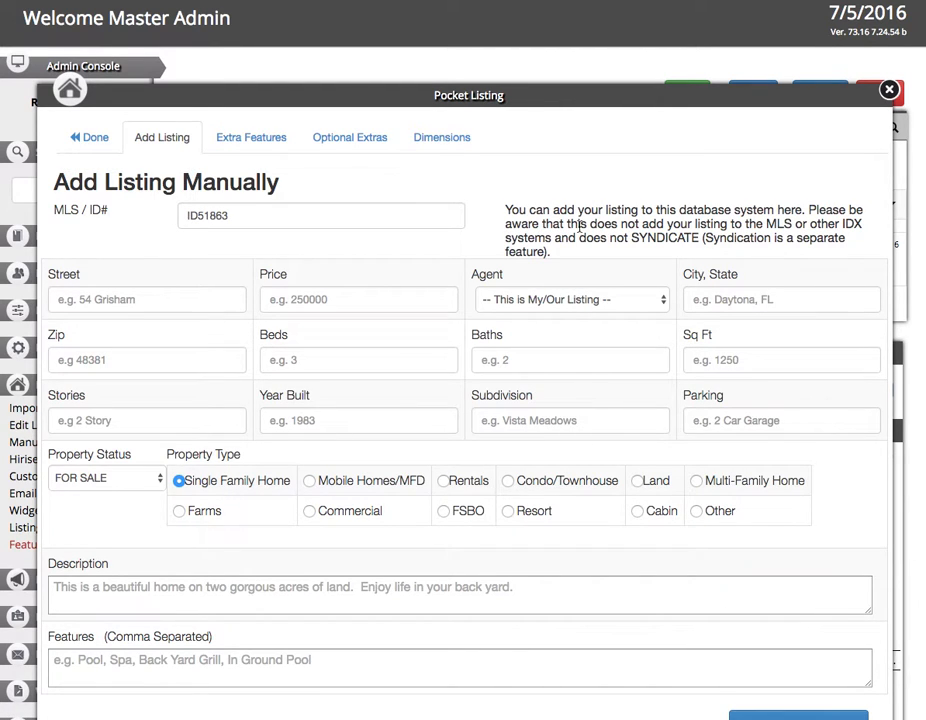
scroll(575, 290, down, 3)
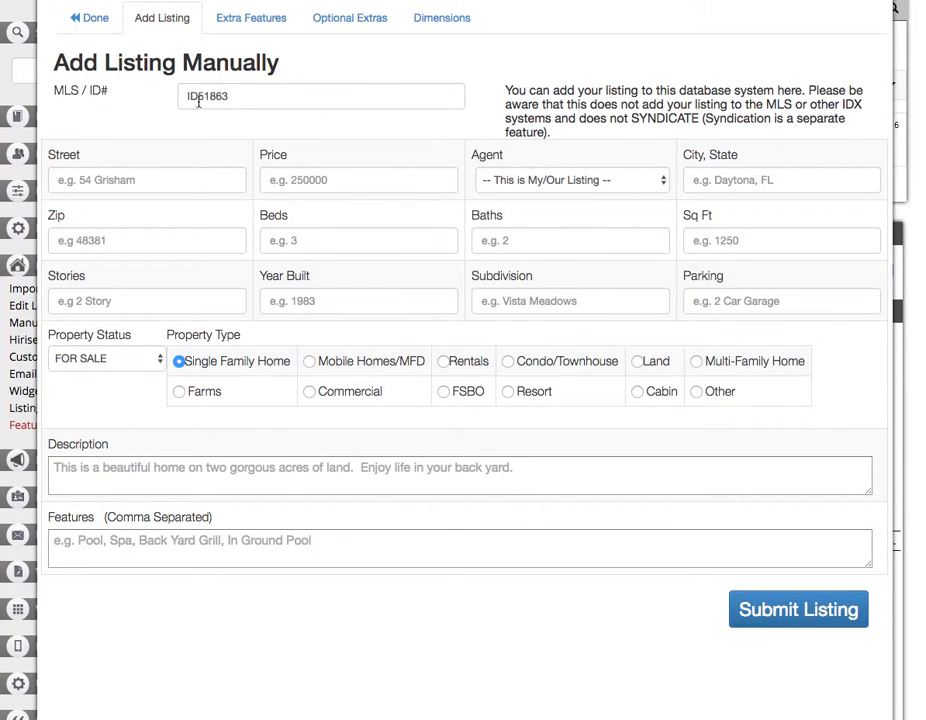
double_click(200, 96)
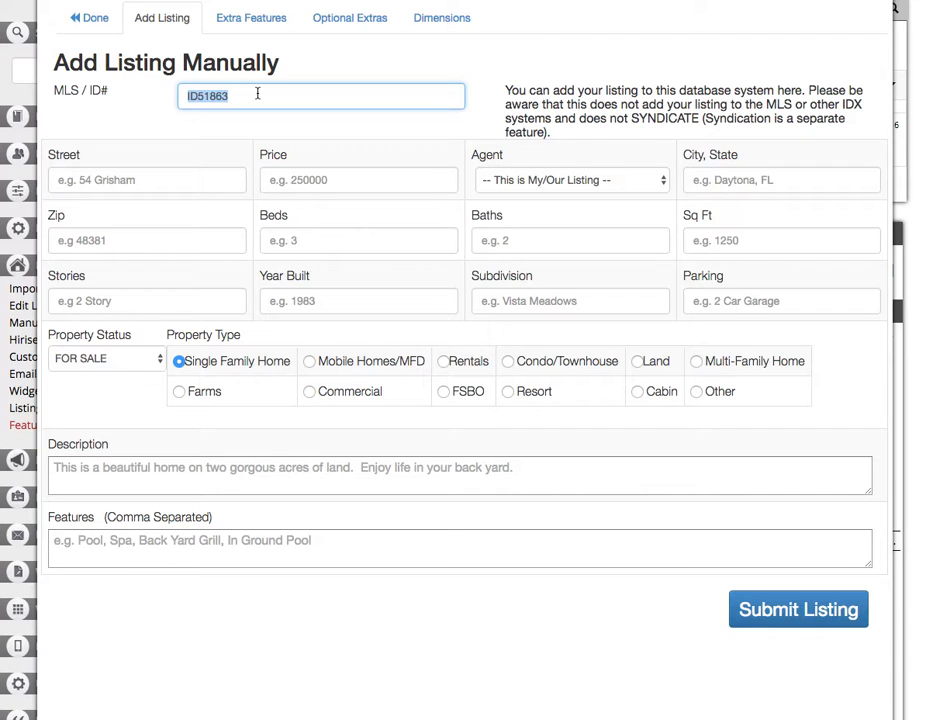
click(257, 93)
key(super+Tab)
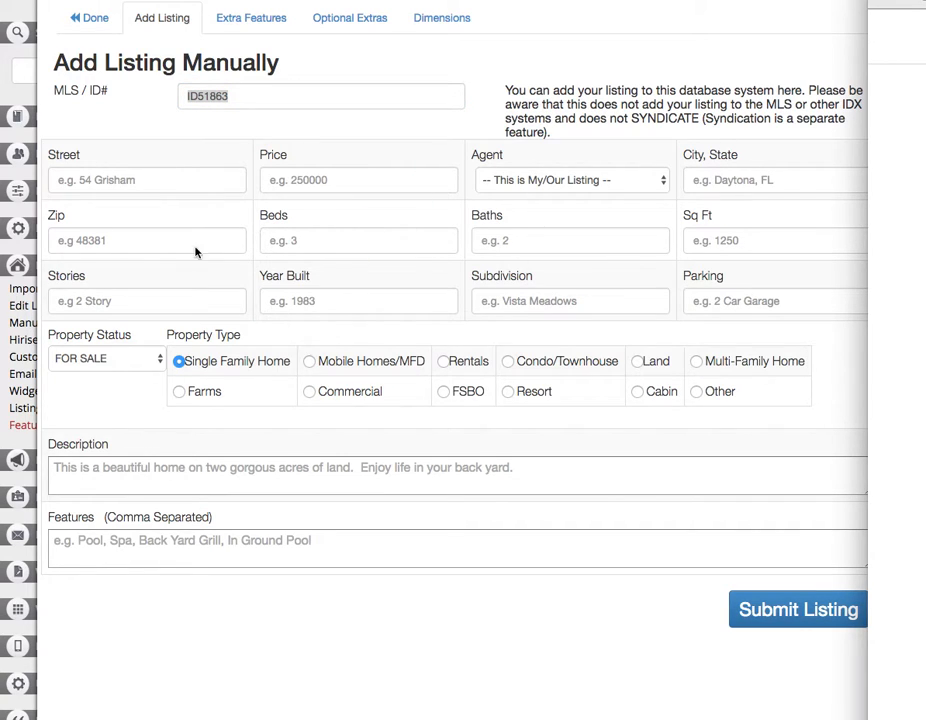
click(151, 180)
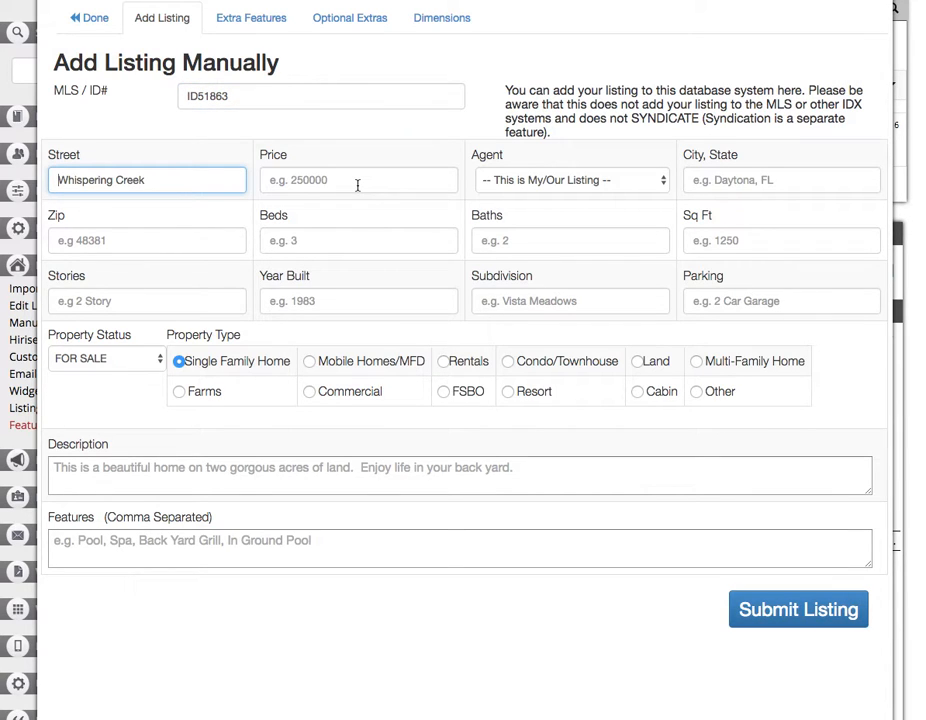
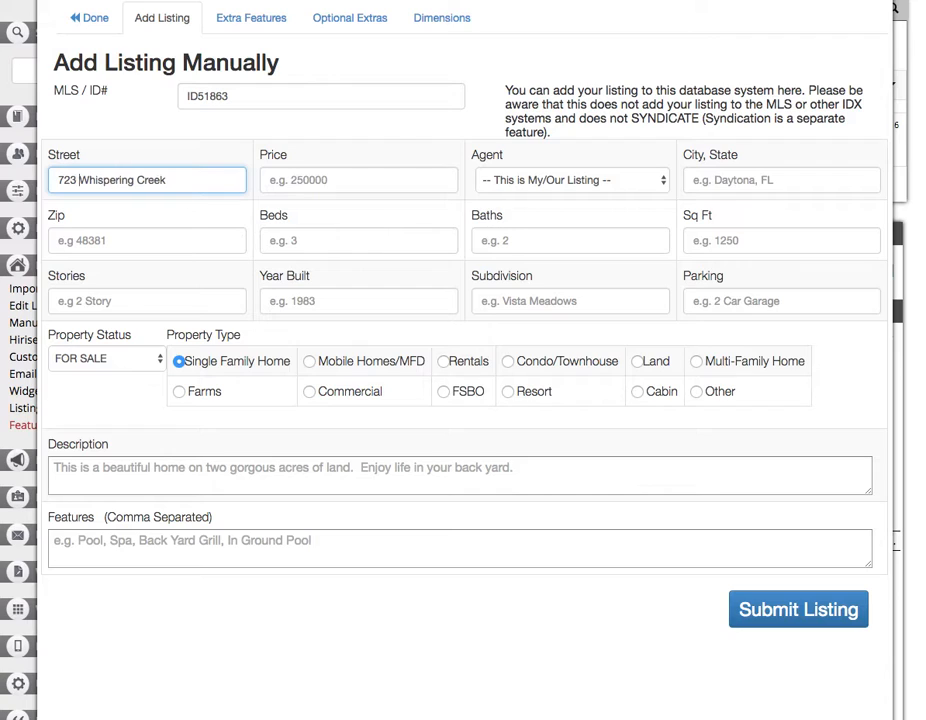
key(Tab)
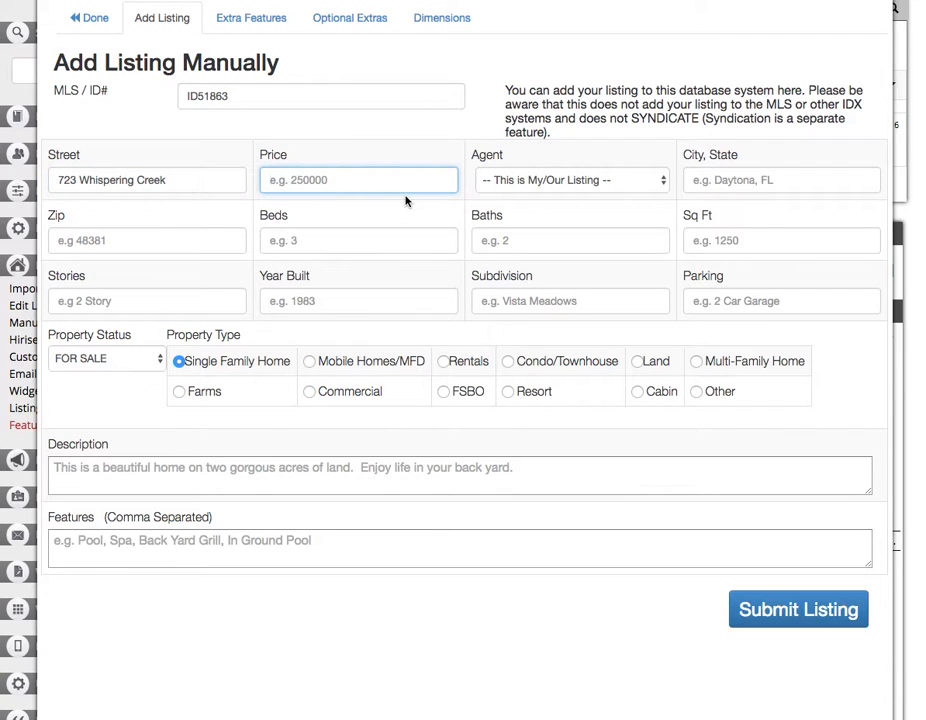
text(549000)
key(Tab)
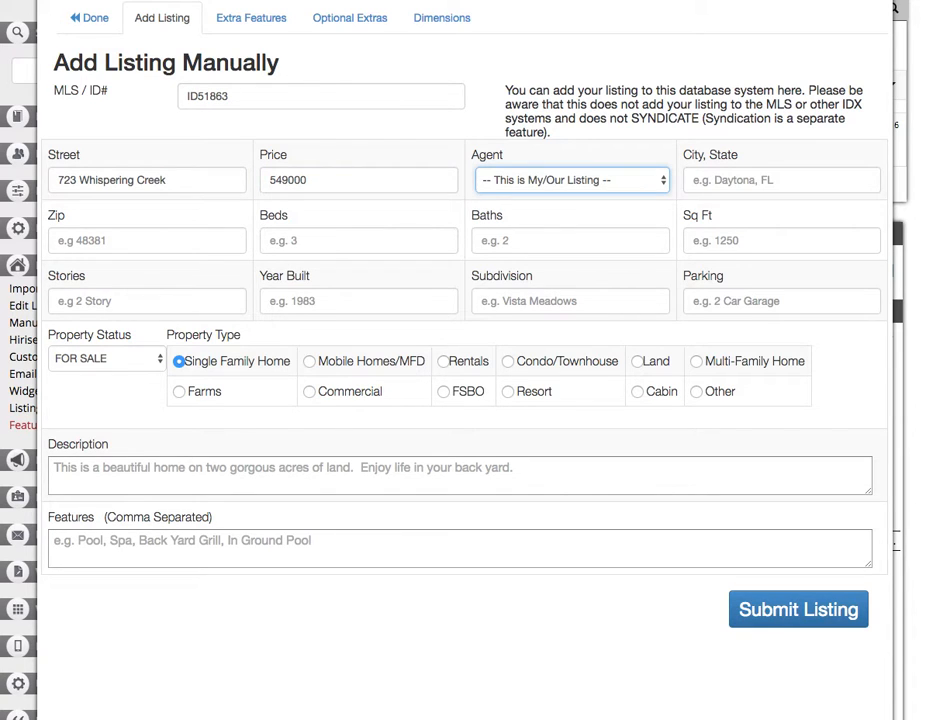
click(548, 182)
click(555, 180)
Set the city to Port Orange and the zip code to 32128.
click(765, 184)
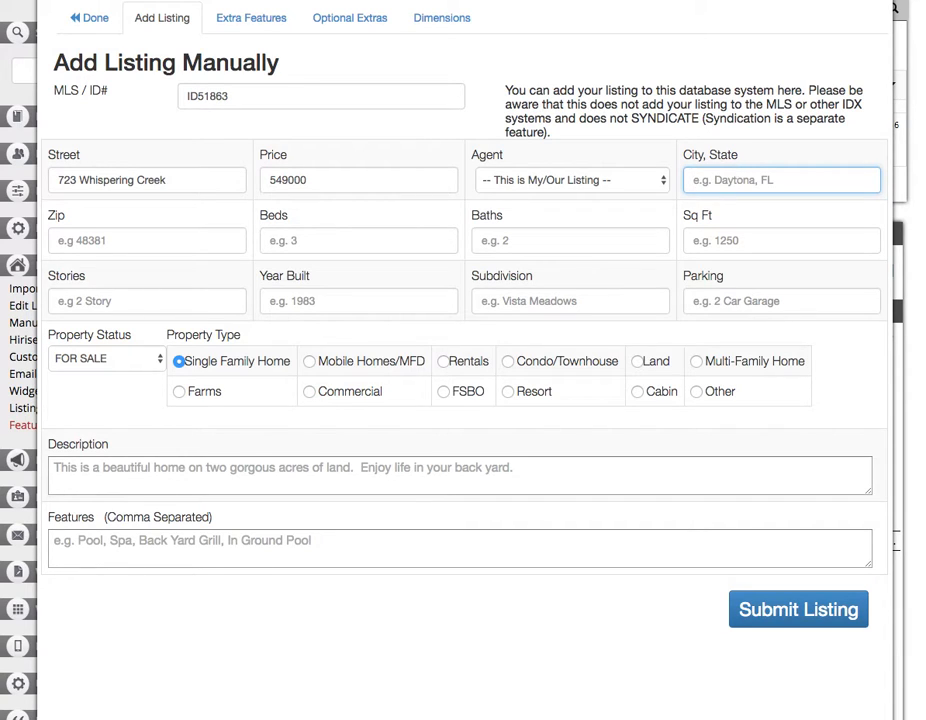
text(Ormond Beach)
key(Tab)
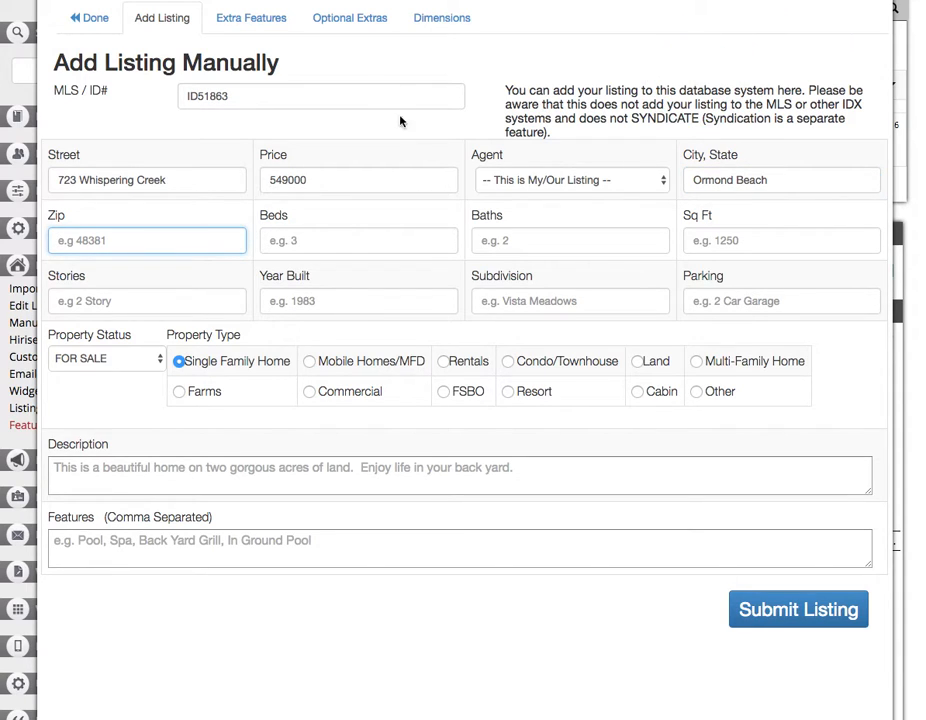
triple_click(781, 180)
text(Port Orange)
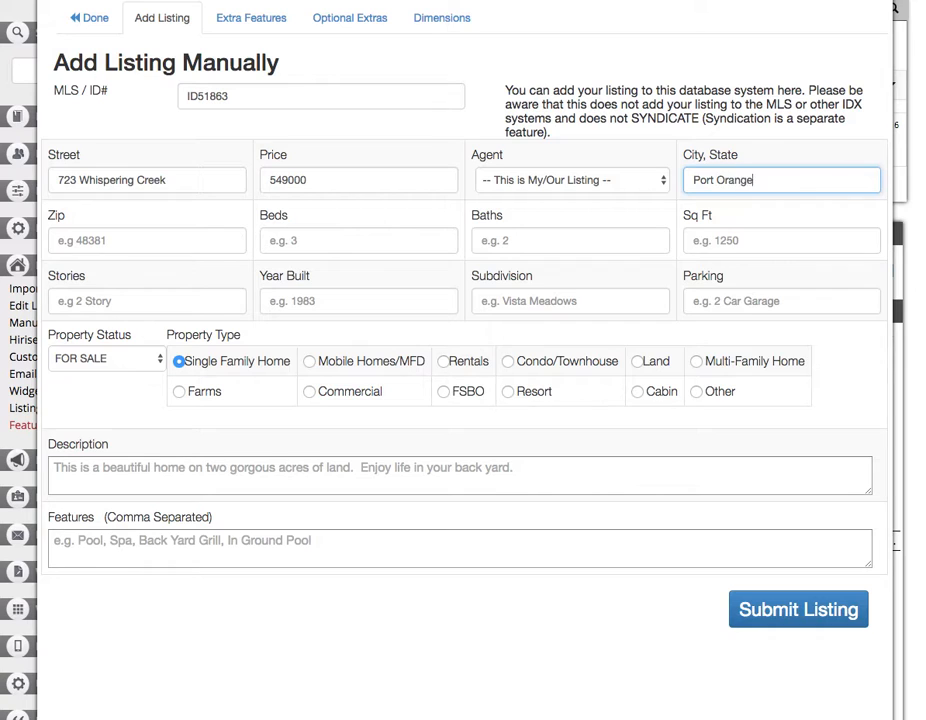
key(Tab)
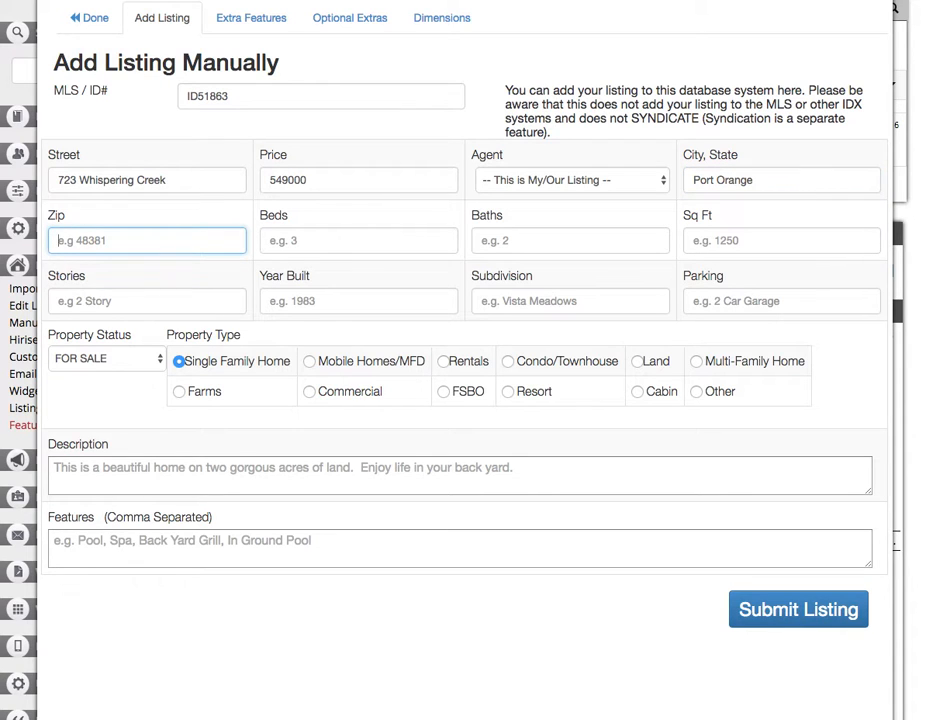
text(321)
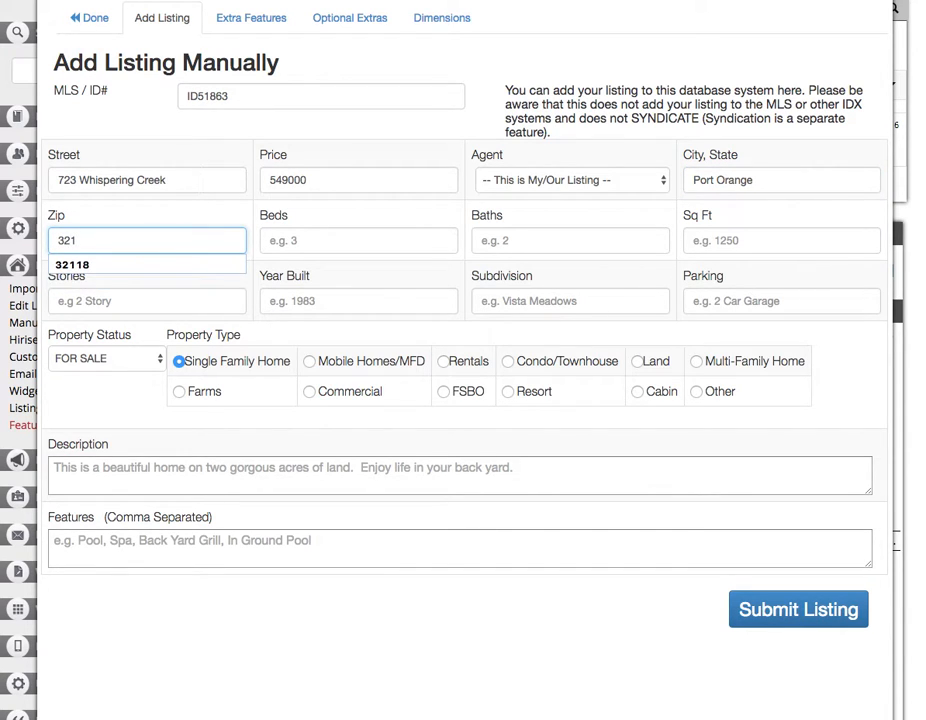
text(28)
key(Tab)
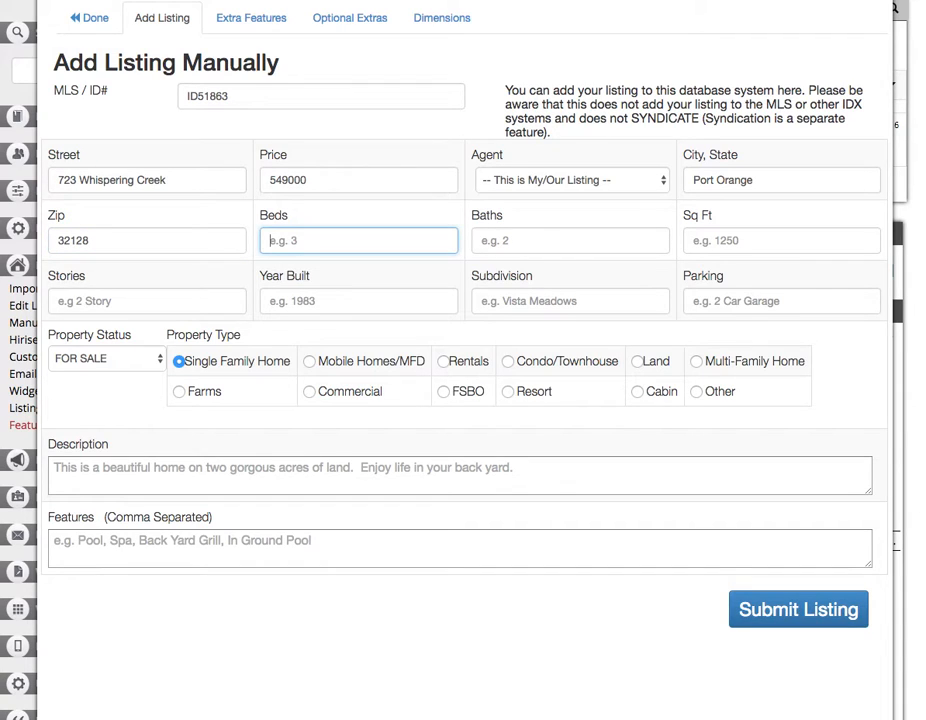
Enter 4 beds, 2.5 baths, 2592 square feet and 1 story.
text(4)
key(Tab)
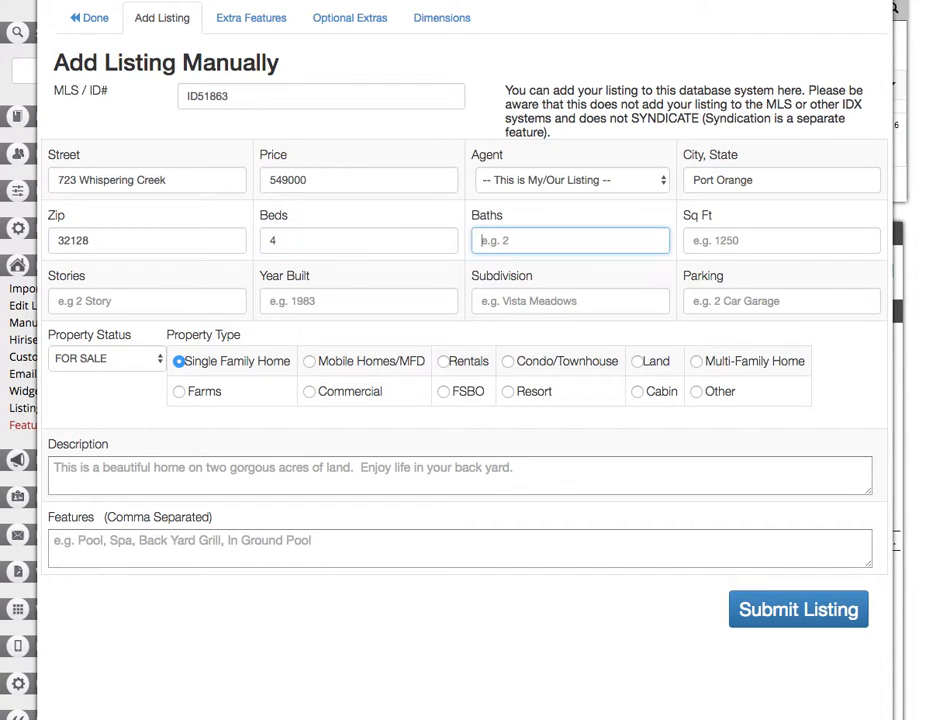
text(2.5)
key(Tab)
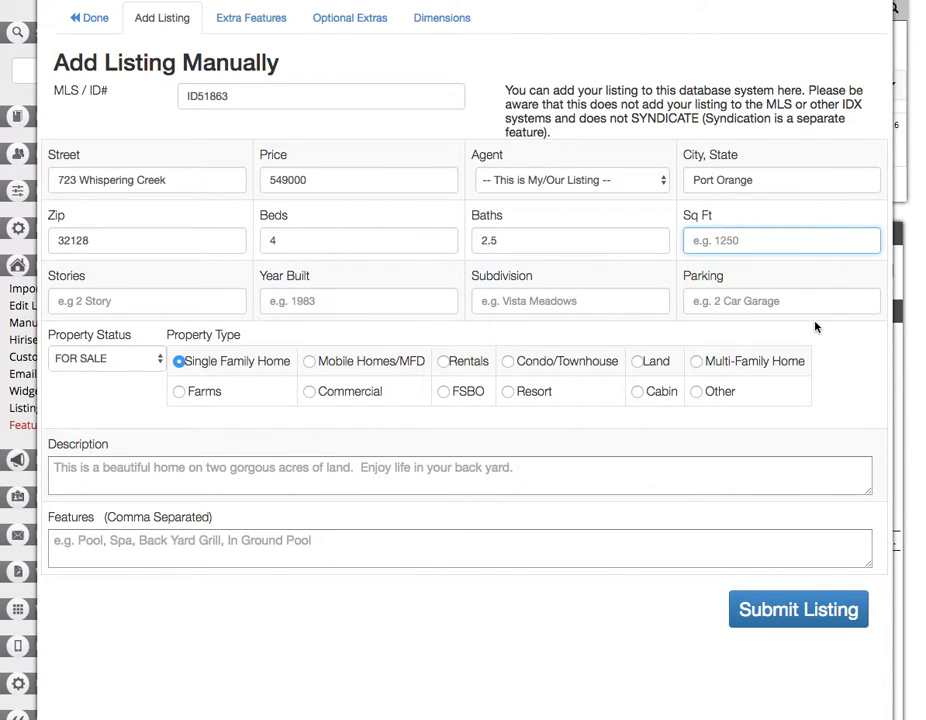
text(2592)
key(Tab)
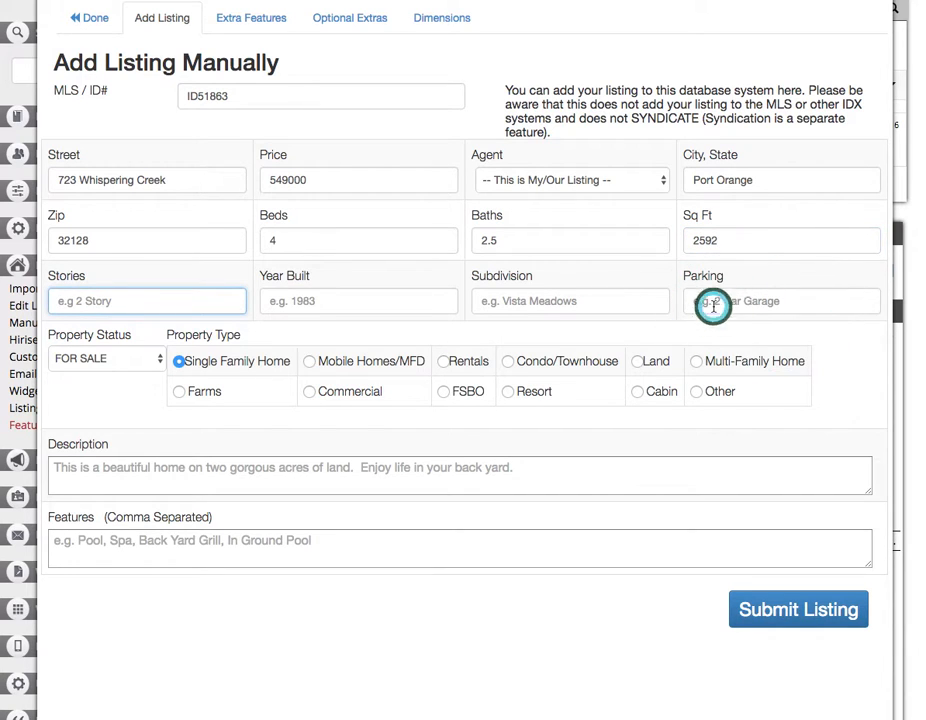
text(1)
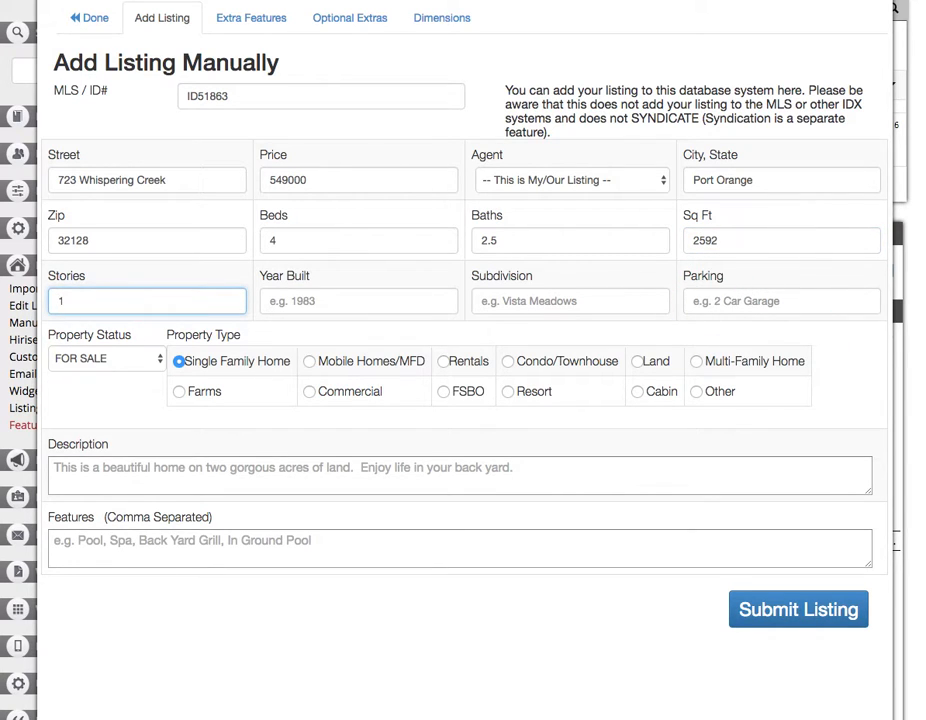
key(Tab)
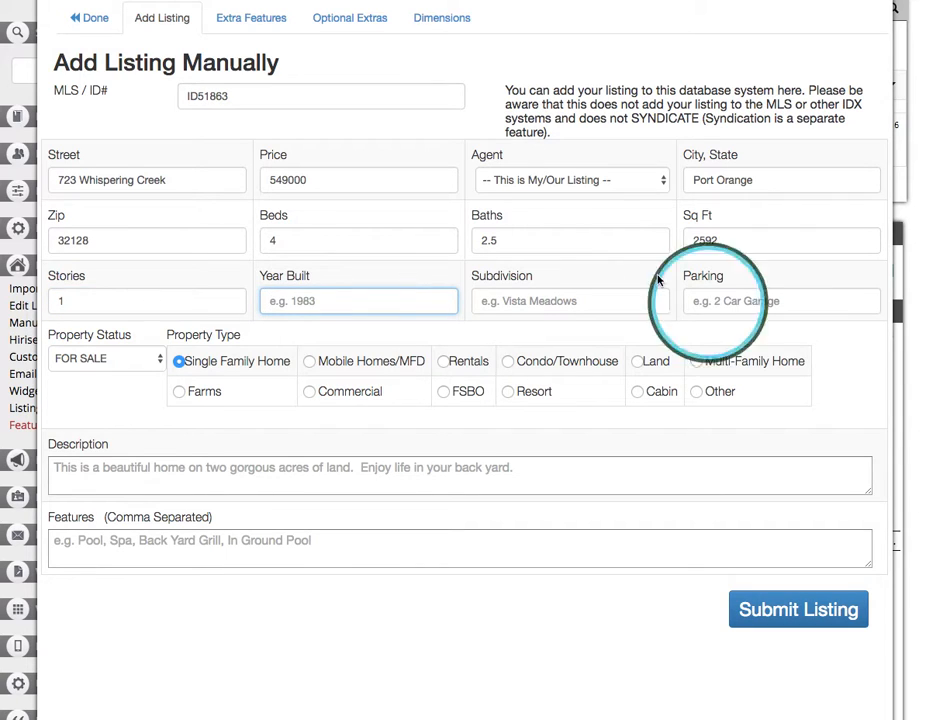
Set the year built to 2002.
click(922, 400)
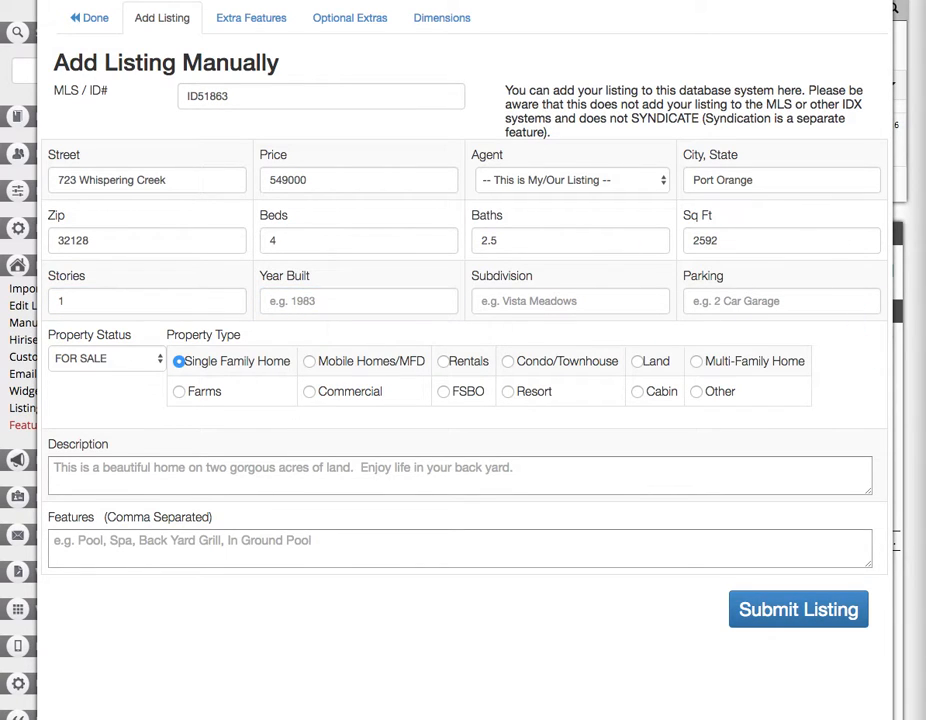
click(428, 302)
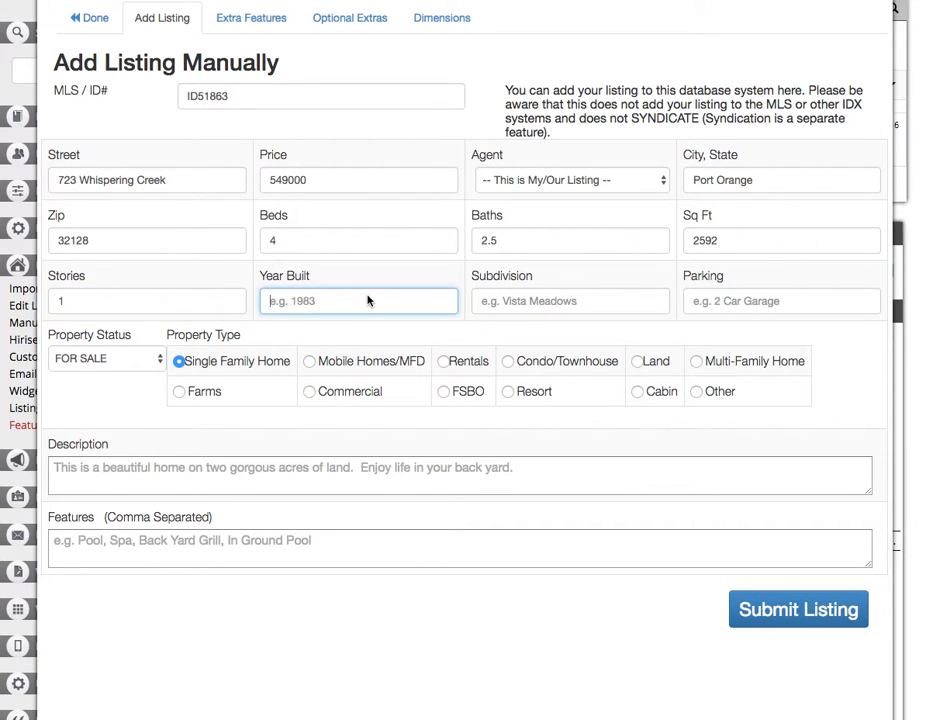
text(2002)
key(Tab)
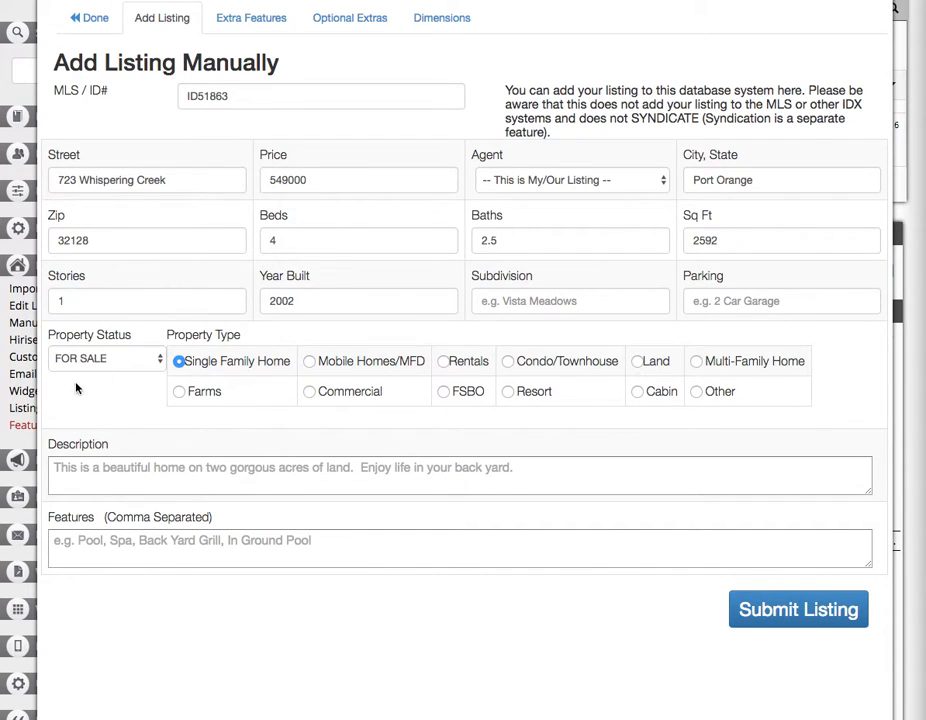
Keep property status as FOR SALE and mark the property type as FSBO.
click(90, 359)
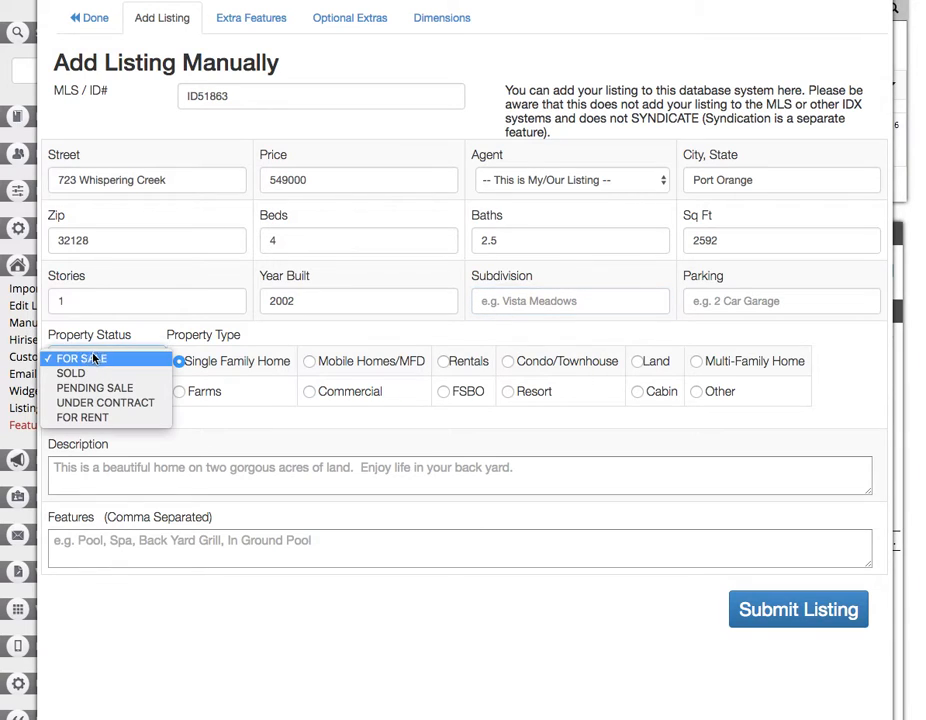
click(525, 344)
click(443, 393)
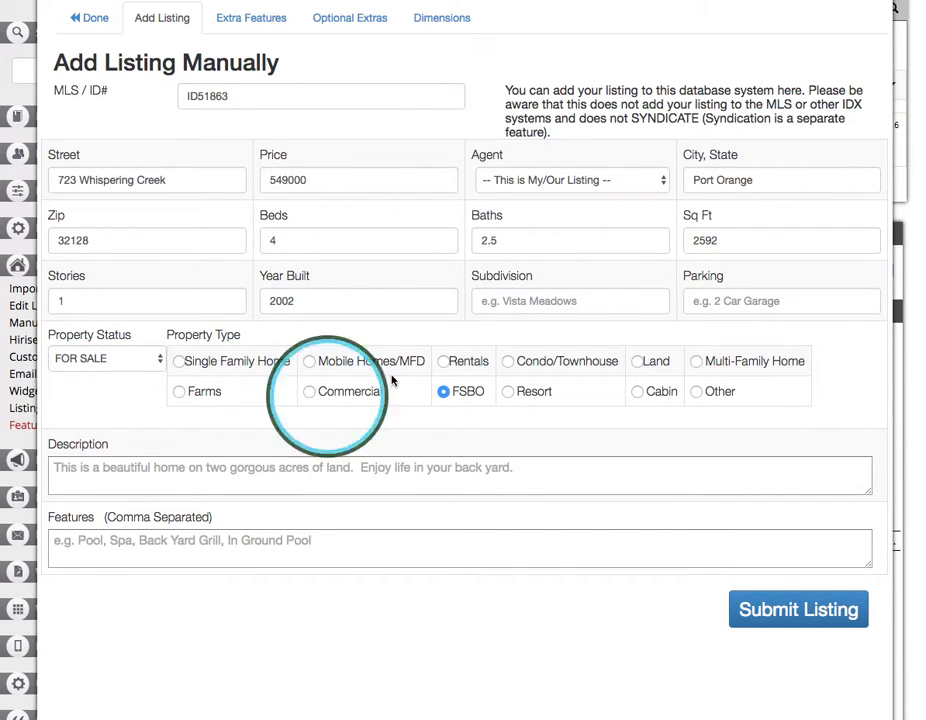
drag(450, 393, 484, 393)
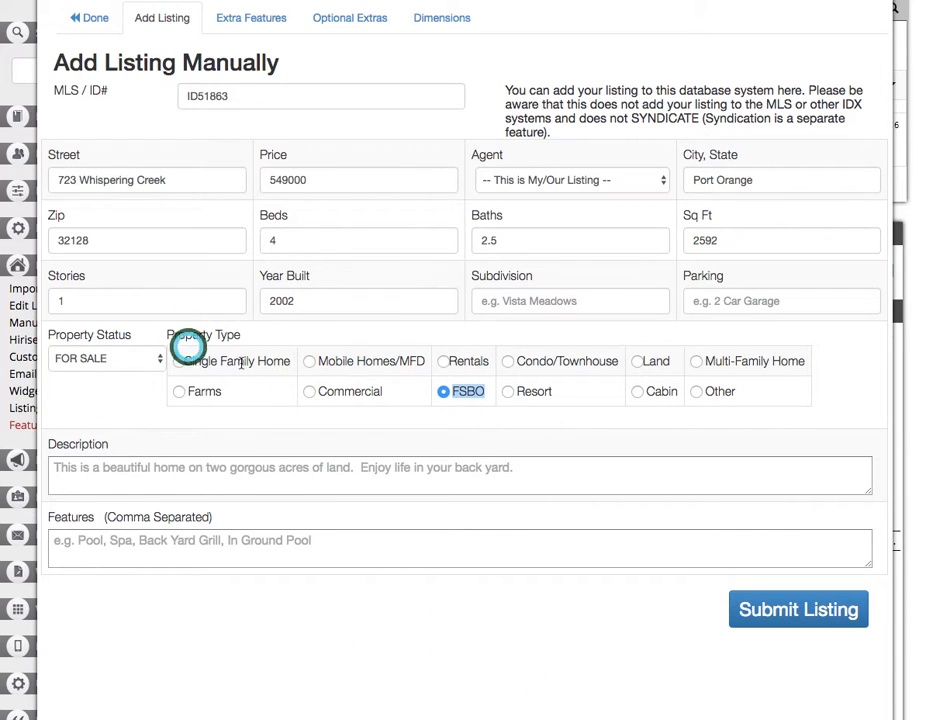
Paste the prepared text into the listing description.
click(136, 467)
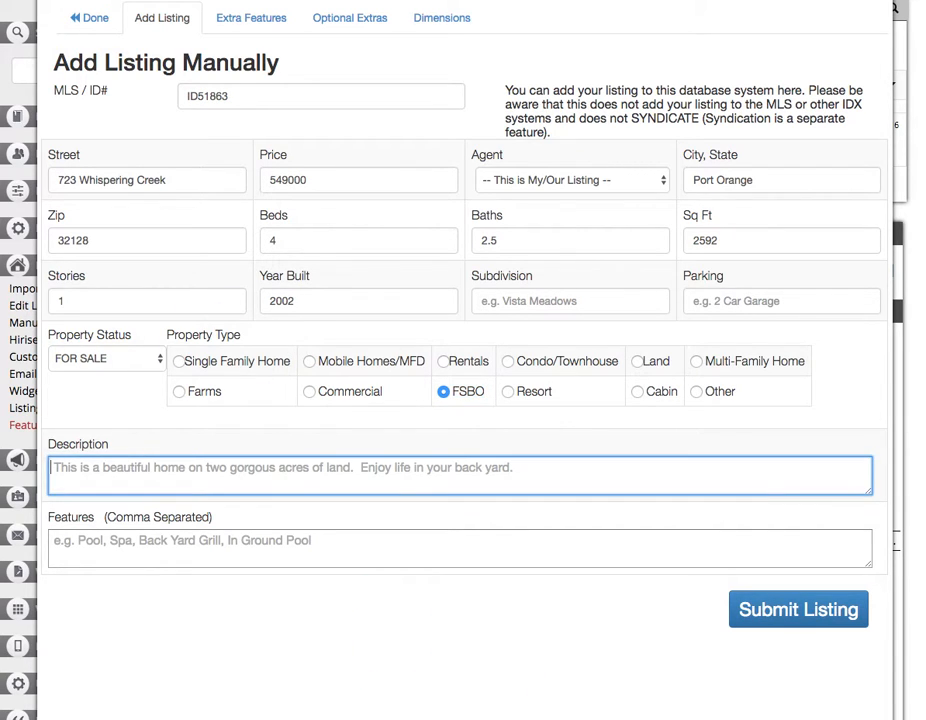
key(super+Tab)
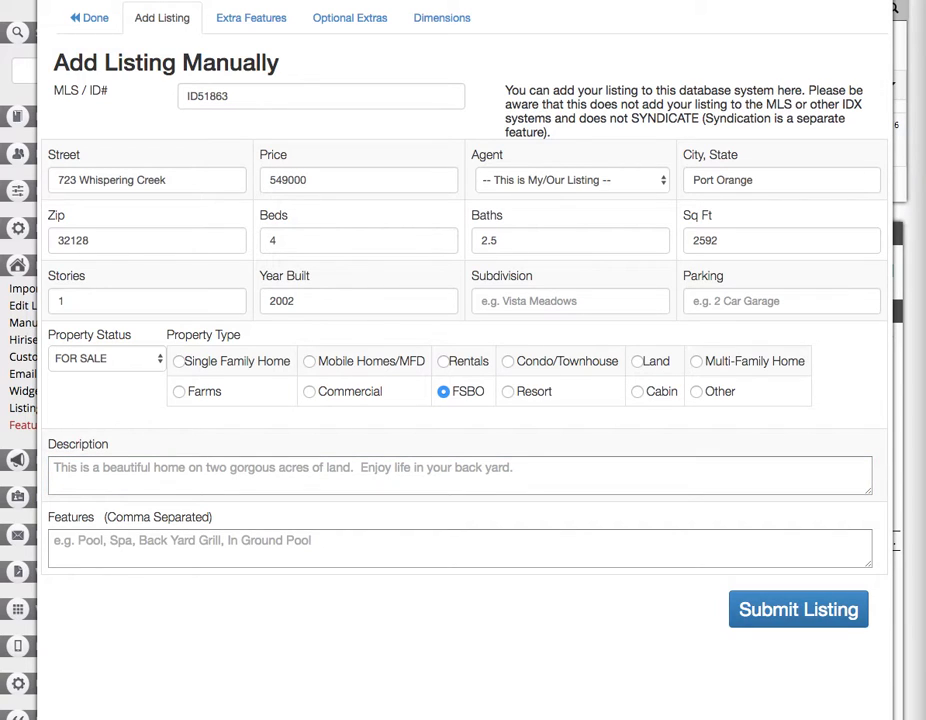
click(192, 468)
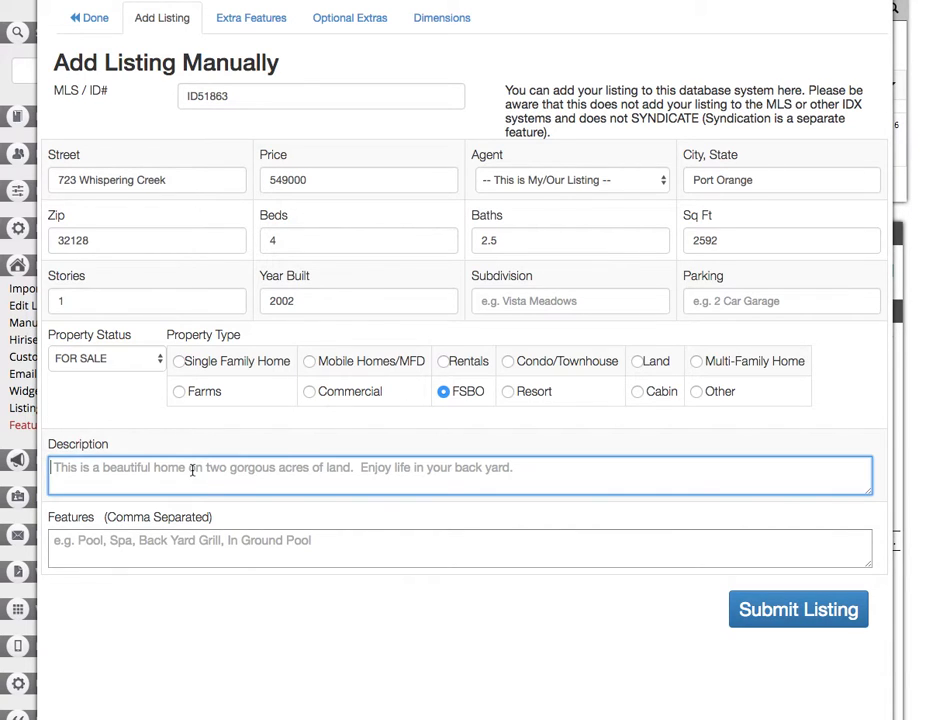
key(super+v)
click(190, 477)
key(super+a)
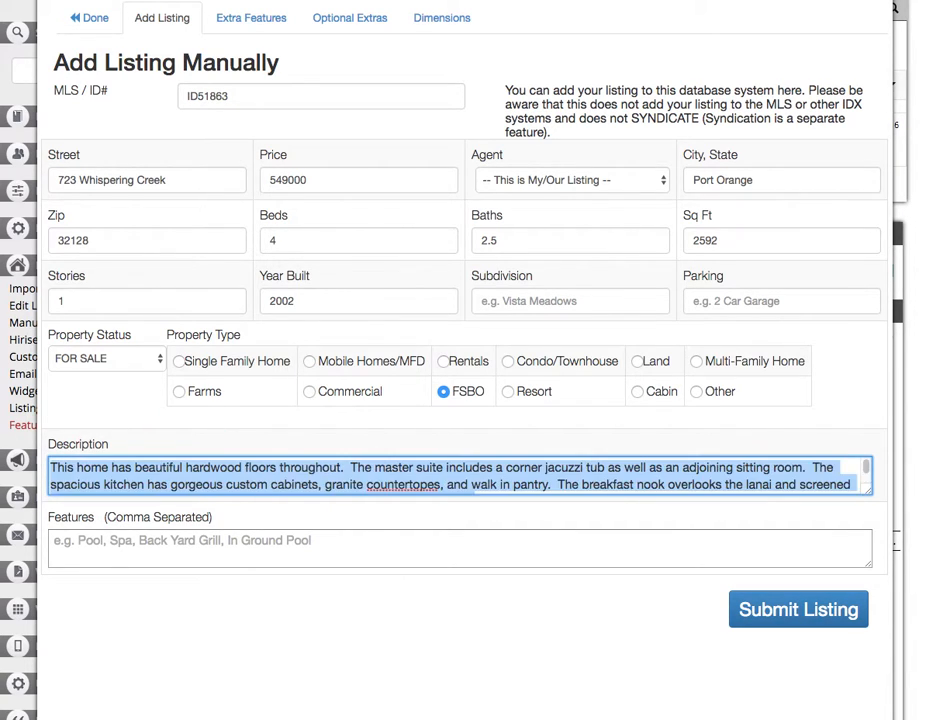
Enter 'Breakfast Nook,Library,' in the Features field.
key(Tab)
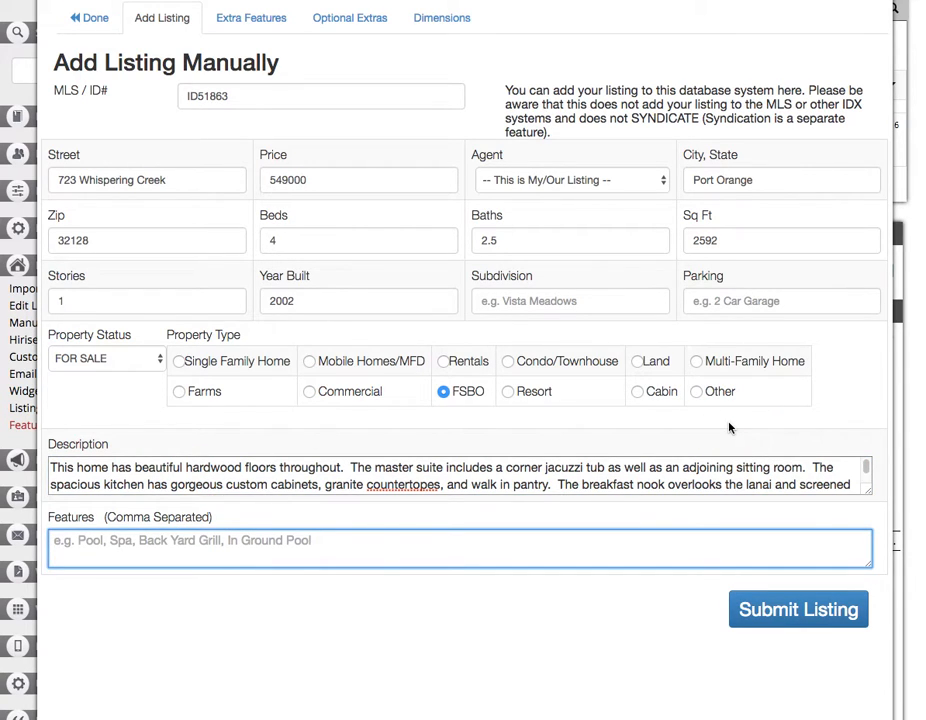
text(Breakfast N)
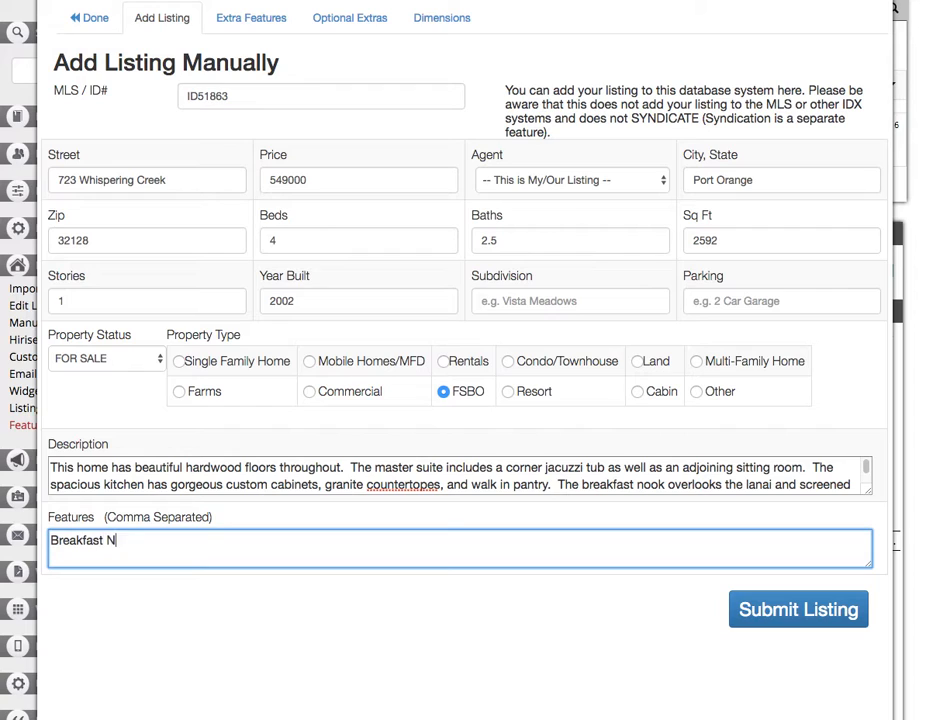
text(ook,Ma)
key(BackSpace)
key(BackSpace)
text(D)
key(BackSpace)
text(Library,)
Find and tick Florida Room in the Extra Features checklist.
click(249, 29)
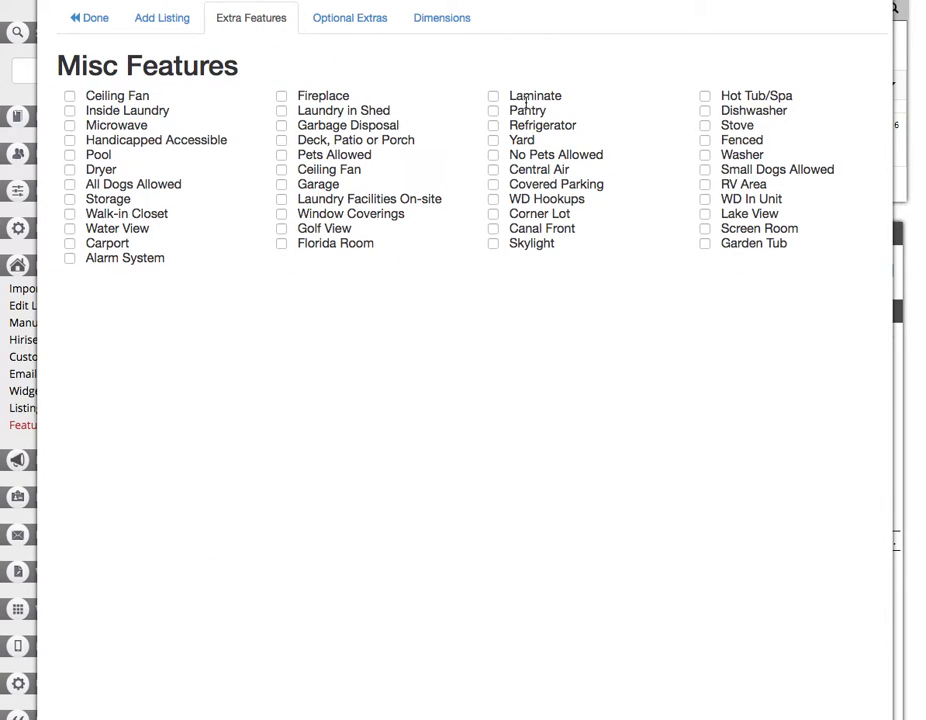
drag(523, 108, 562, 283)
click(252, 258)
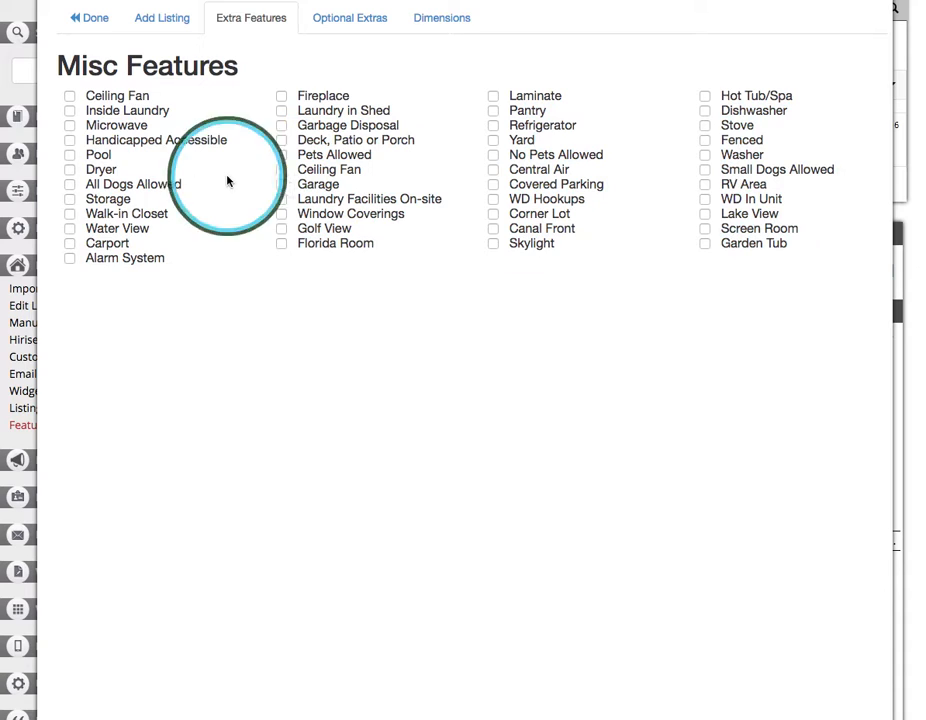
key(ctrl+f)
text(flo)
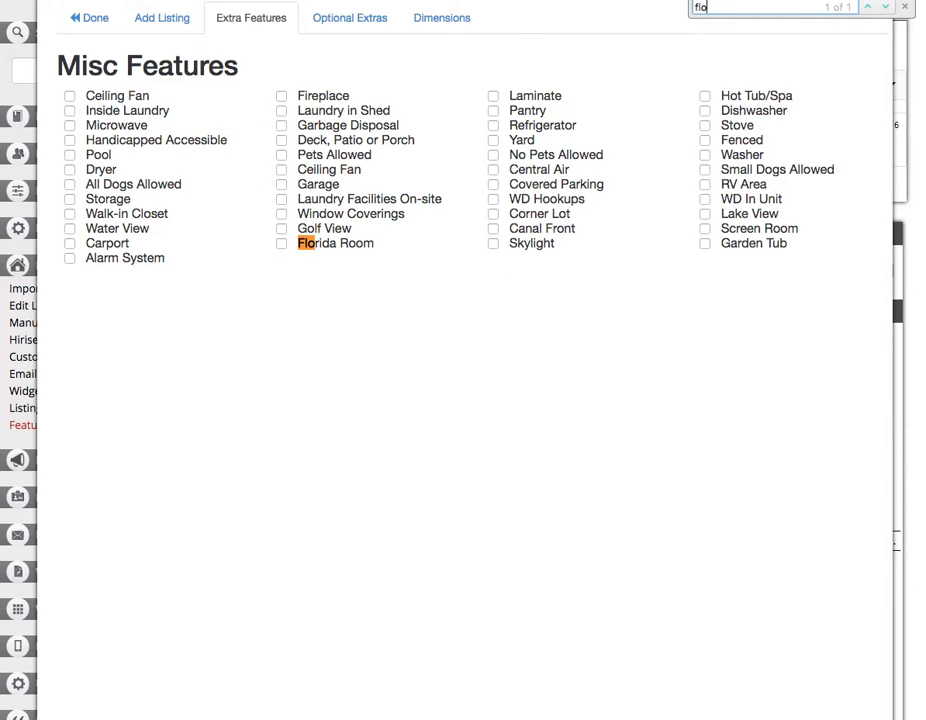
click(282, 243)
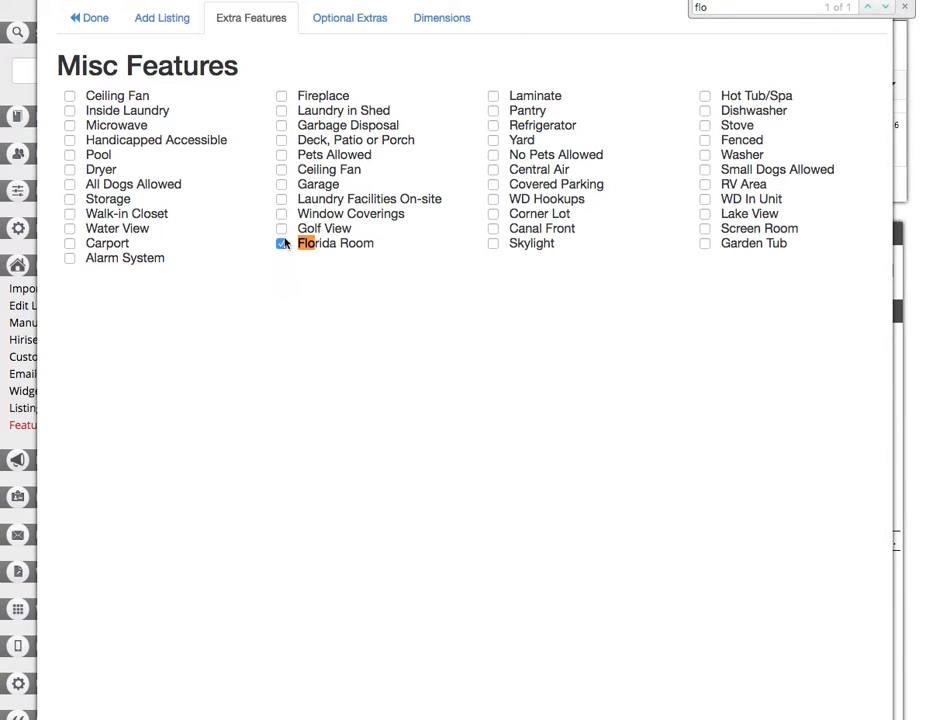
Remove the extra comma and space before Florida Room in the Features field.
click(172, 30)
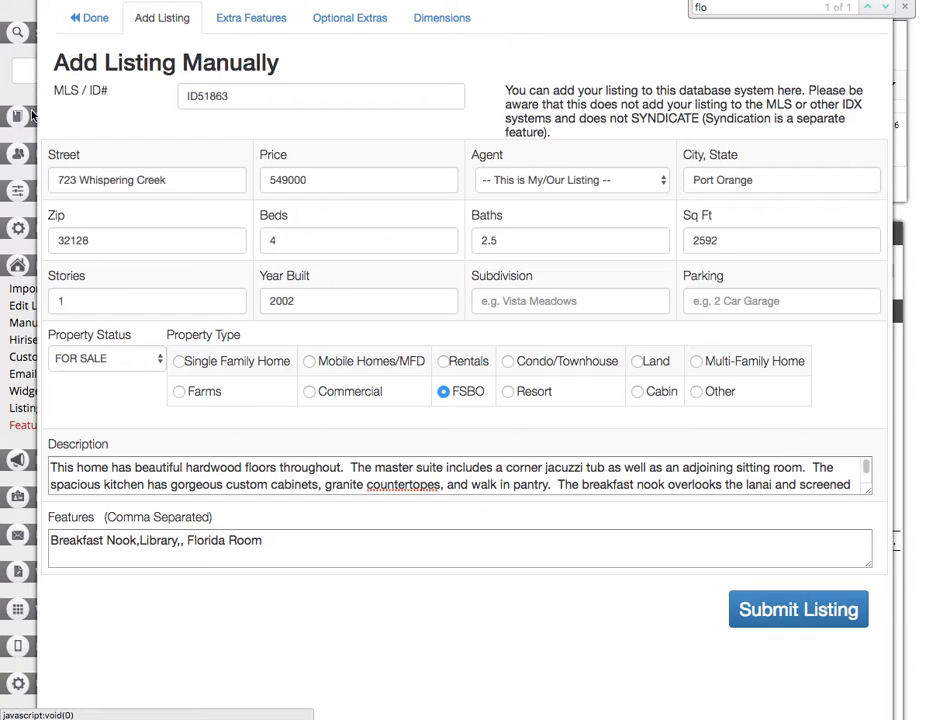
click(188, 540)
key(BackSpace)
key(BackSpace)
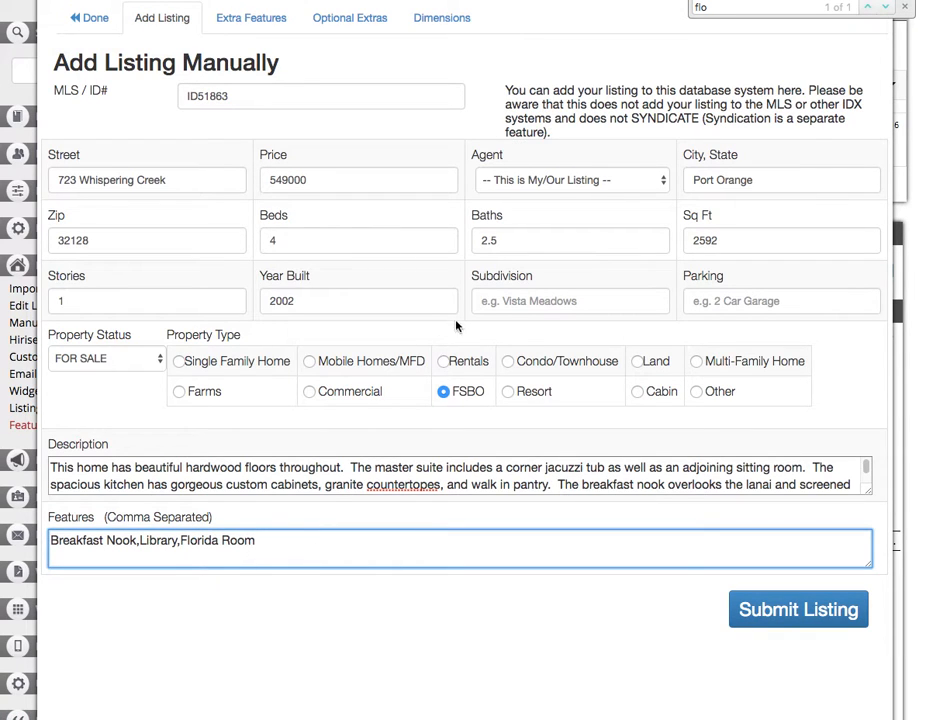
Tick Ceiling Fan in the checklist and search the page for security features.
click(250, 18)
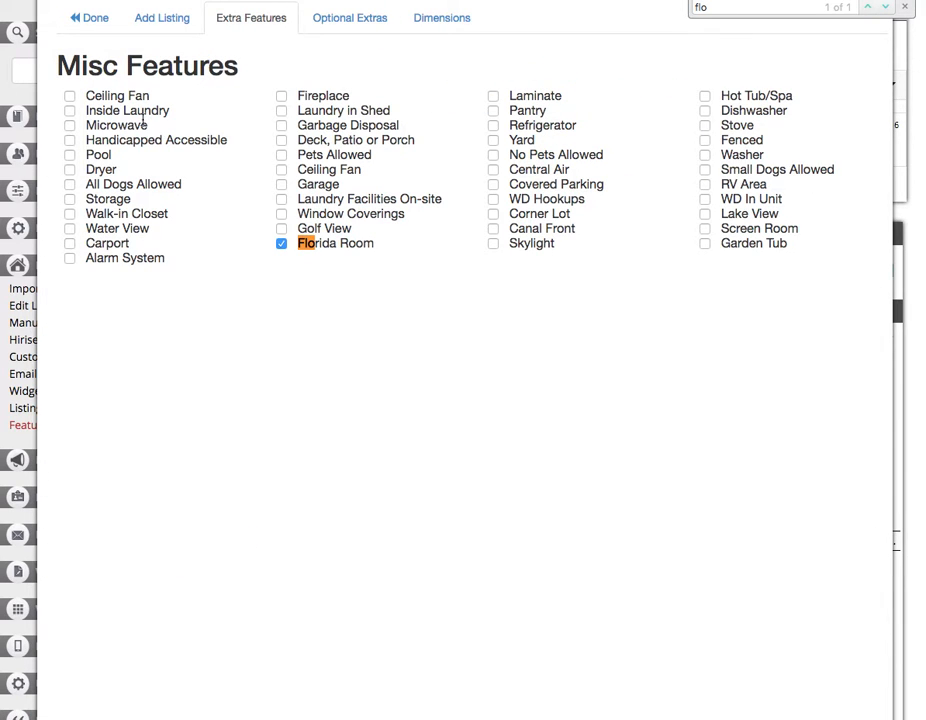
click(93, 96)
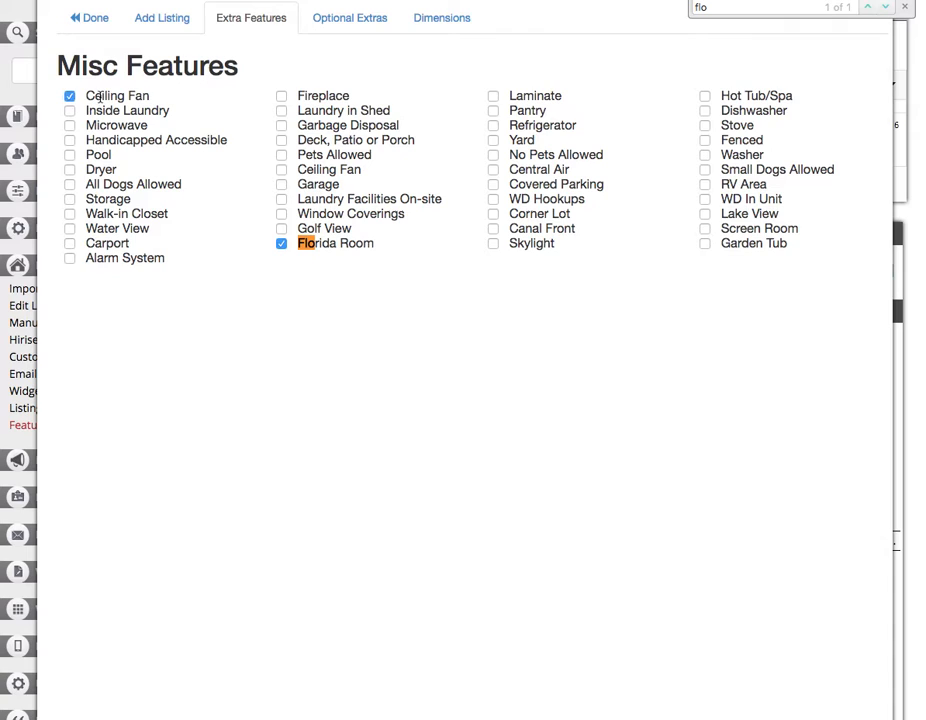
click(366, 45)
key(super+f)
text(secur)
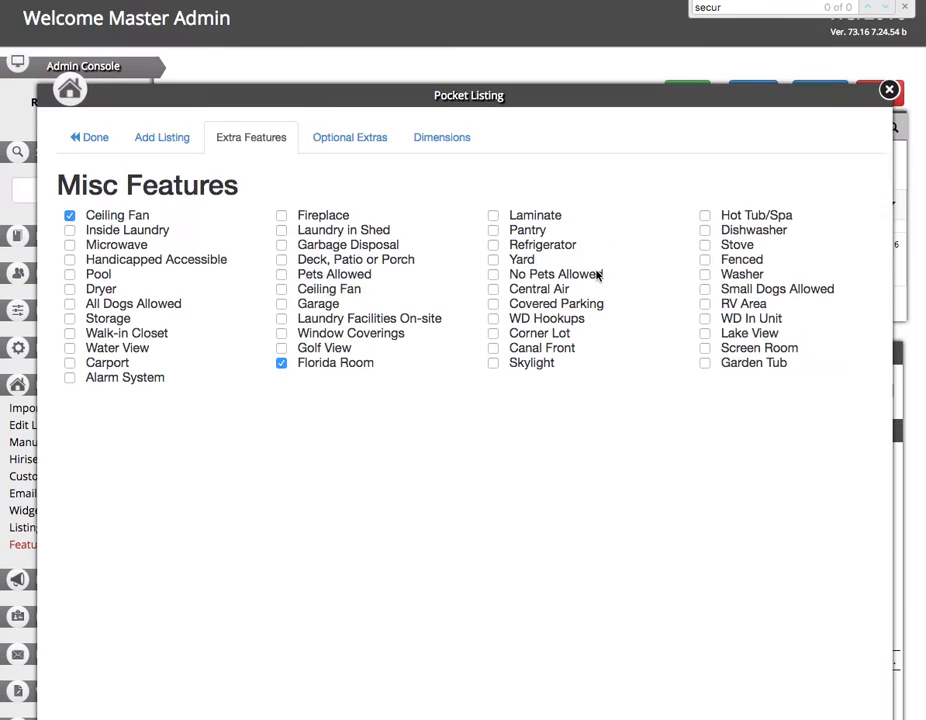
click(618, 426)
Append Security System and Jetted Bathtub to the listing's Features field.
click(217, 140)
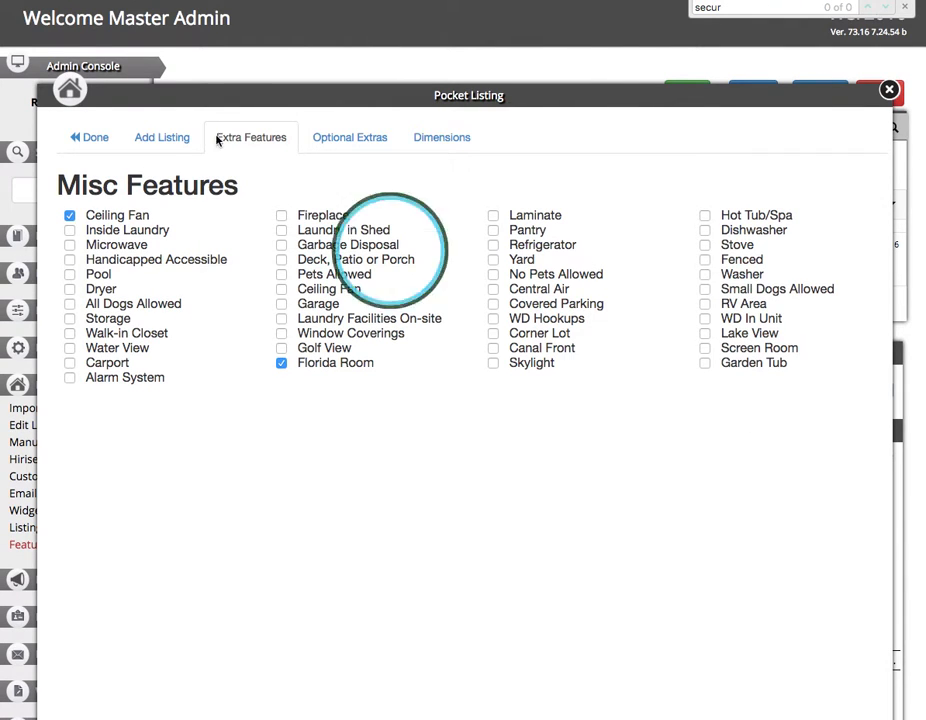
click(186, 137)
click(357, 668)
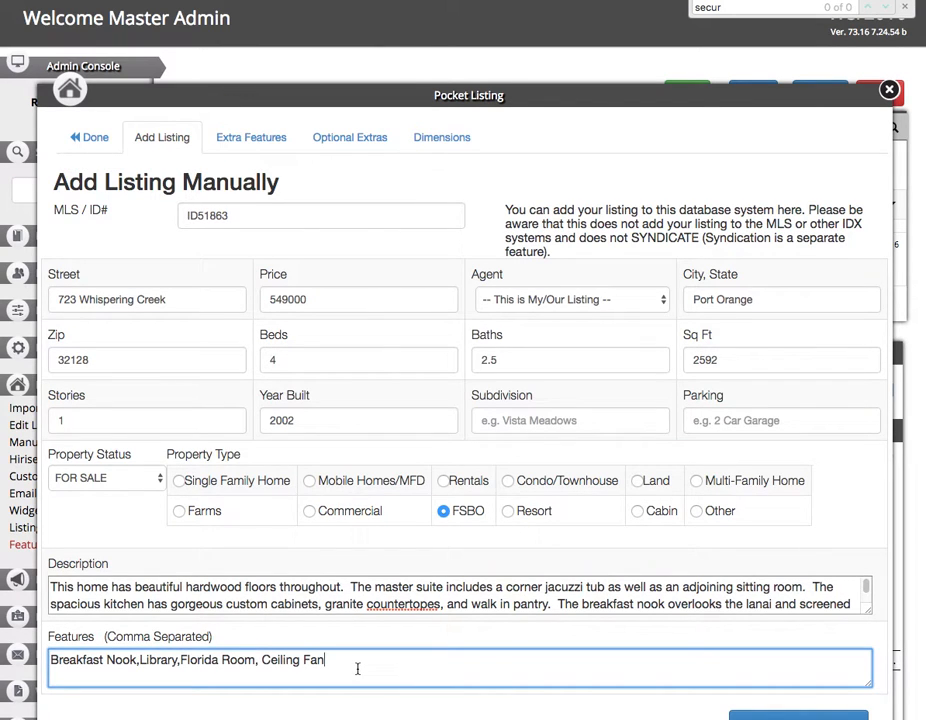
text(,Security System, )
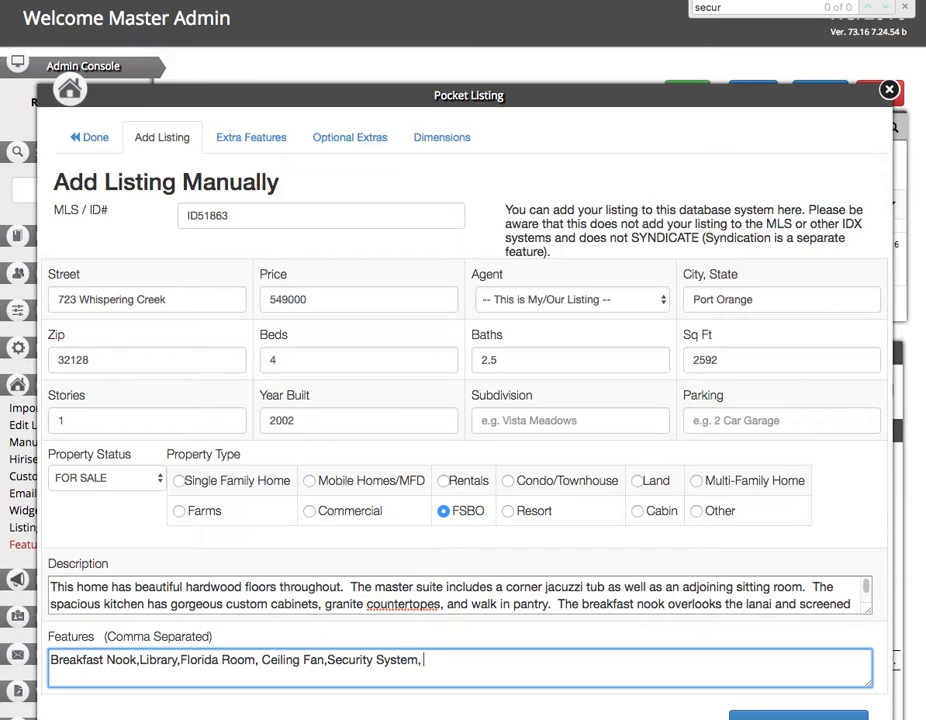
text(Jetted B)
key(BackSpace)
text(Jetted Bathtub)
Set the number of parking spaces to 3.
click(299, 273)
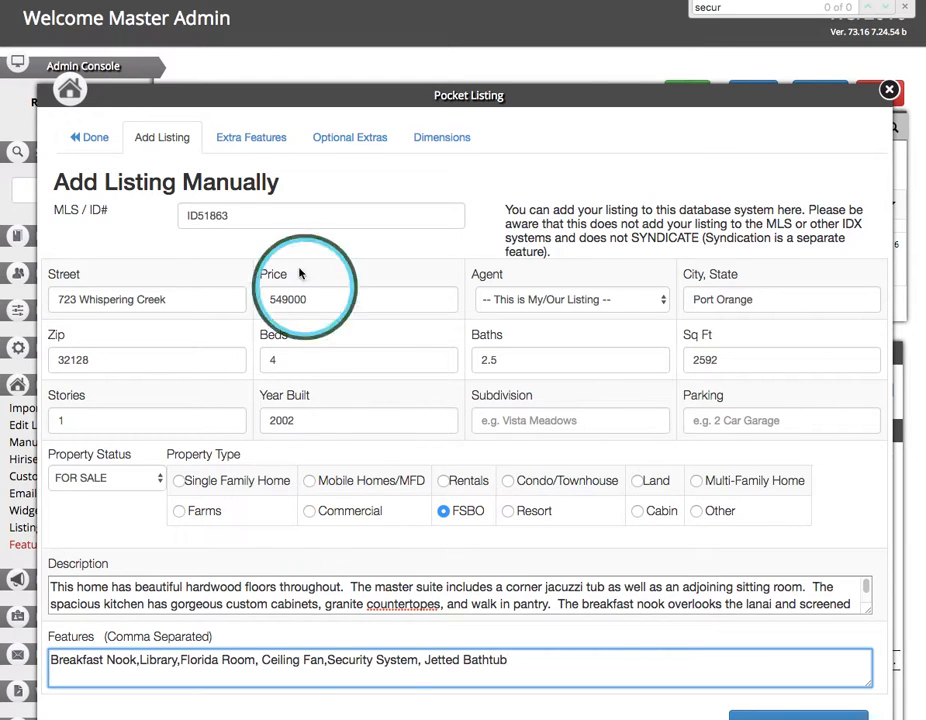
scroll(587, 378, down, 3)
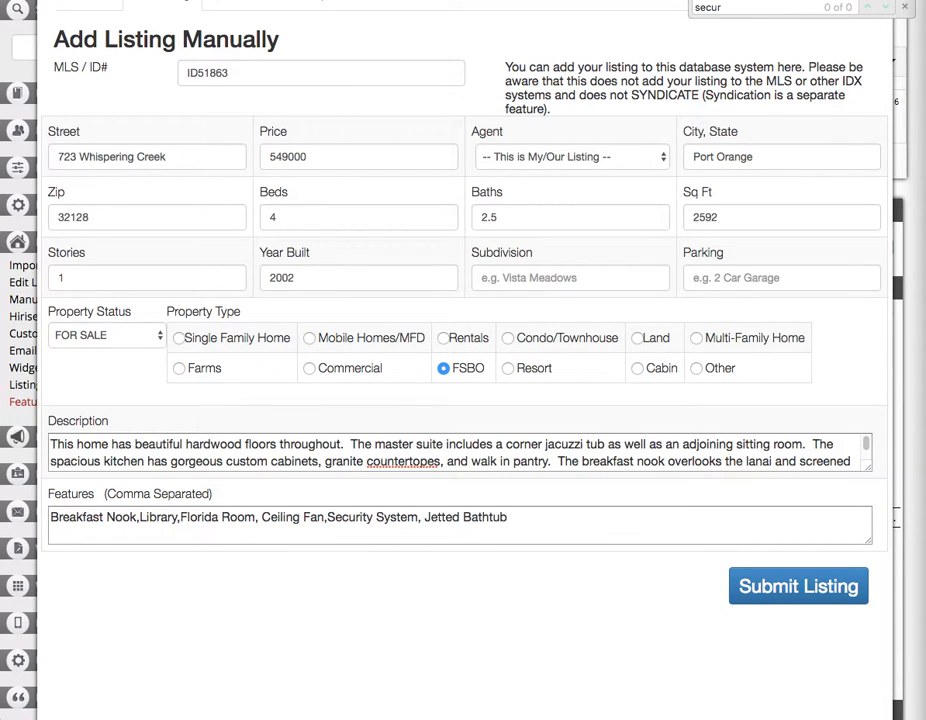
click(789, 282)
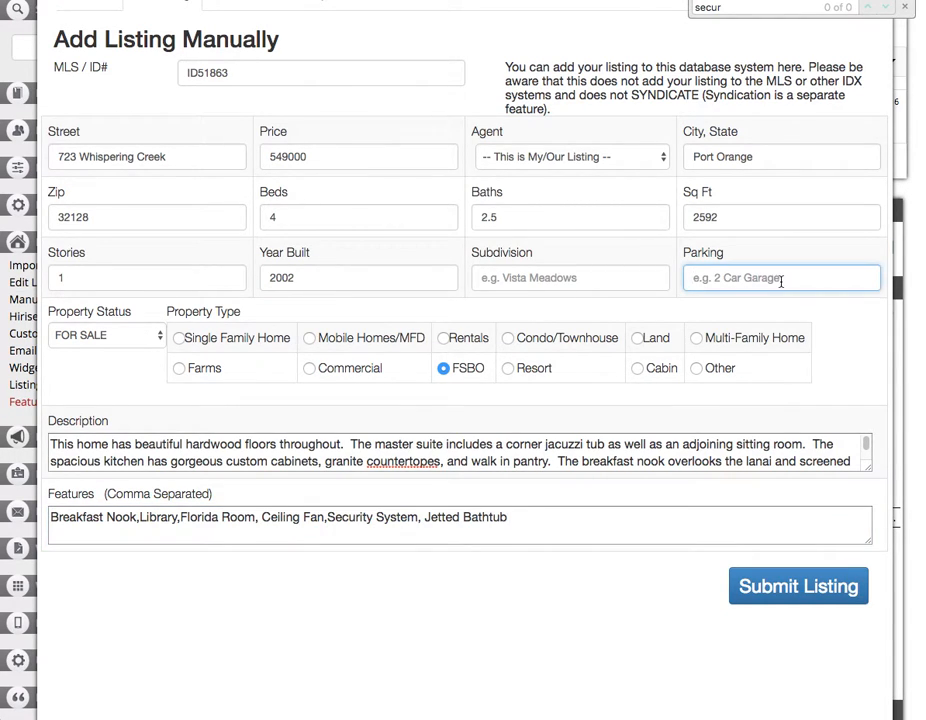
text(3)
key(Tab)
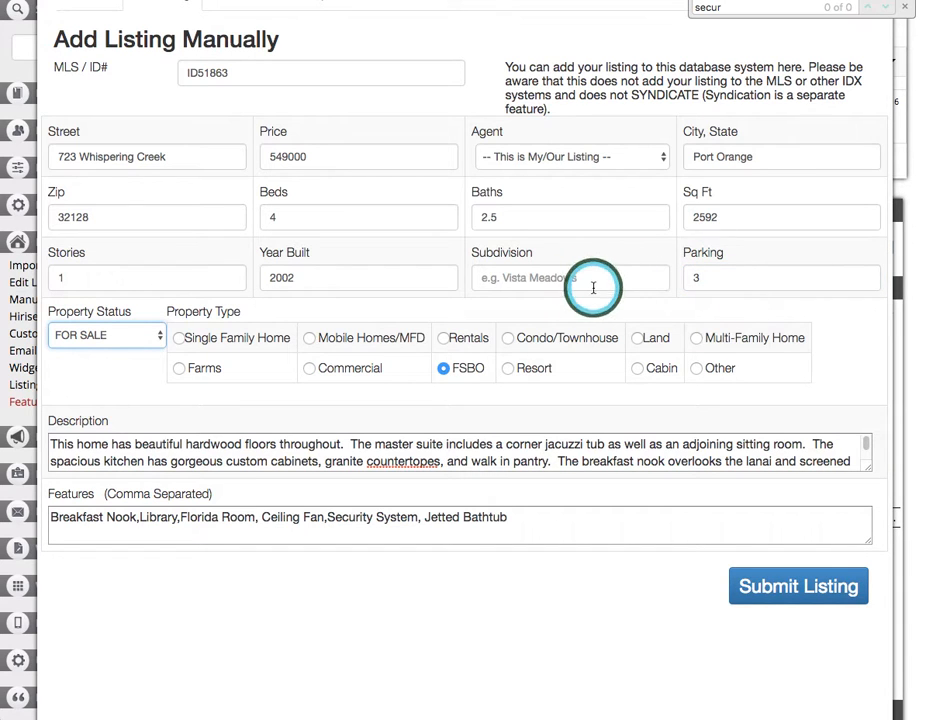
scroll(630, 413, up, 3)
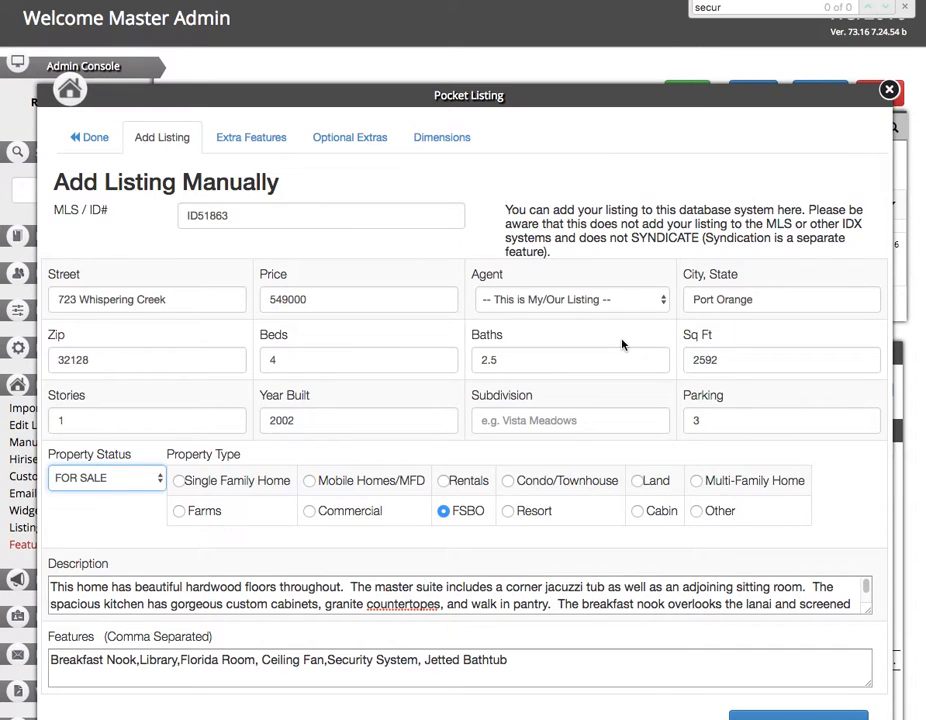
click(349, 137)
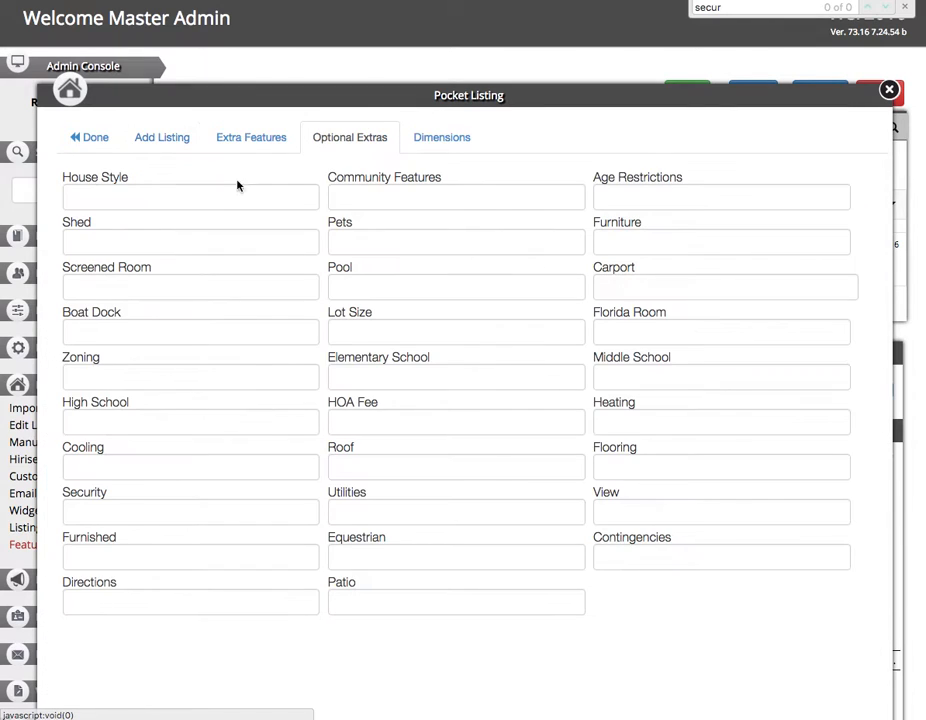
click(178, 200)
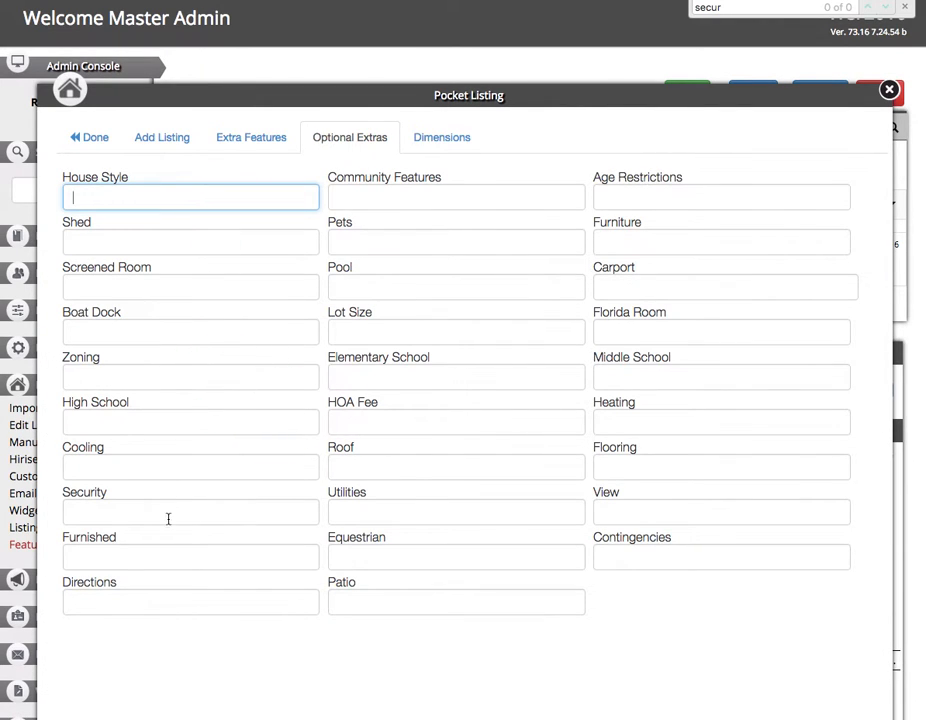
click(333, 420)
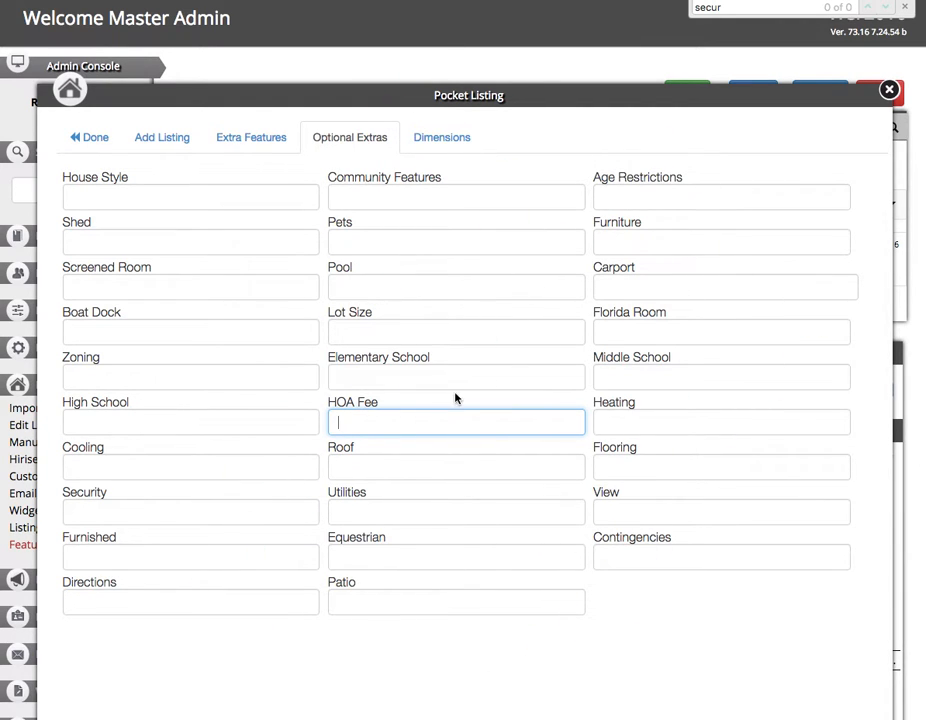
click(433, 128)
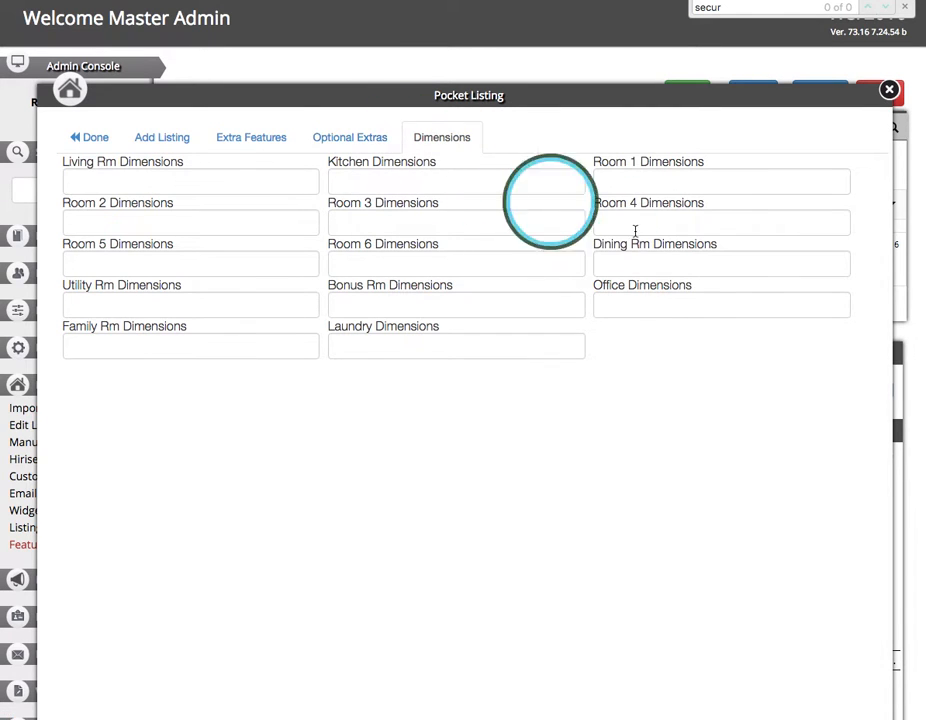
click(140, 146)
scroll(543, 378, down, 5)
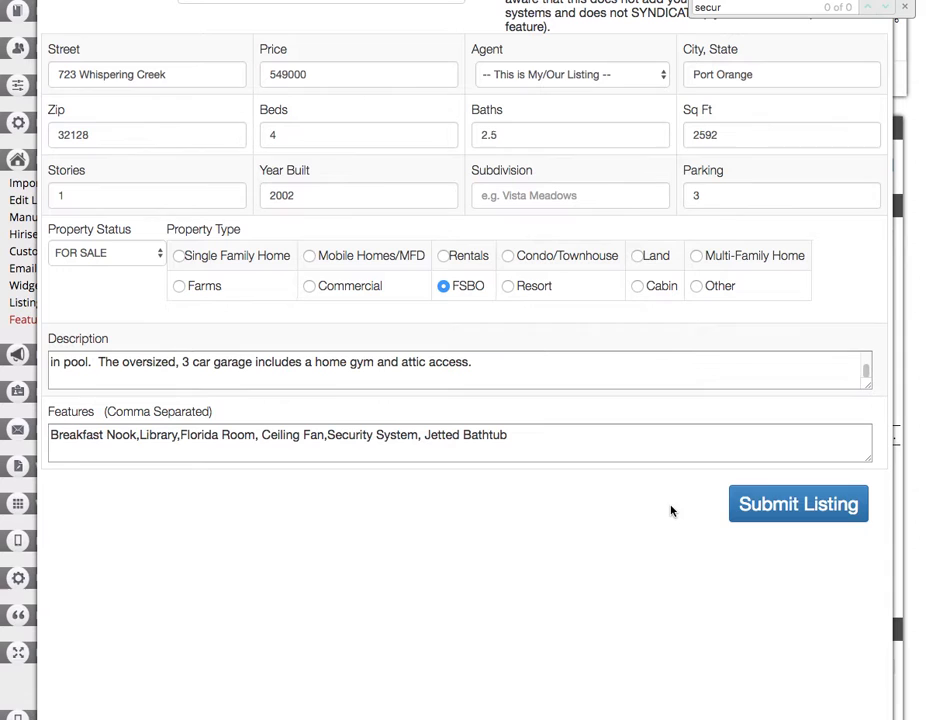
click(785, 507)
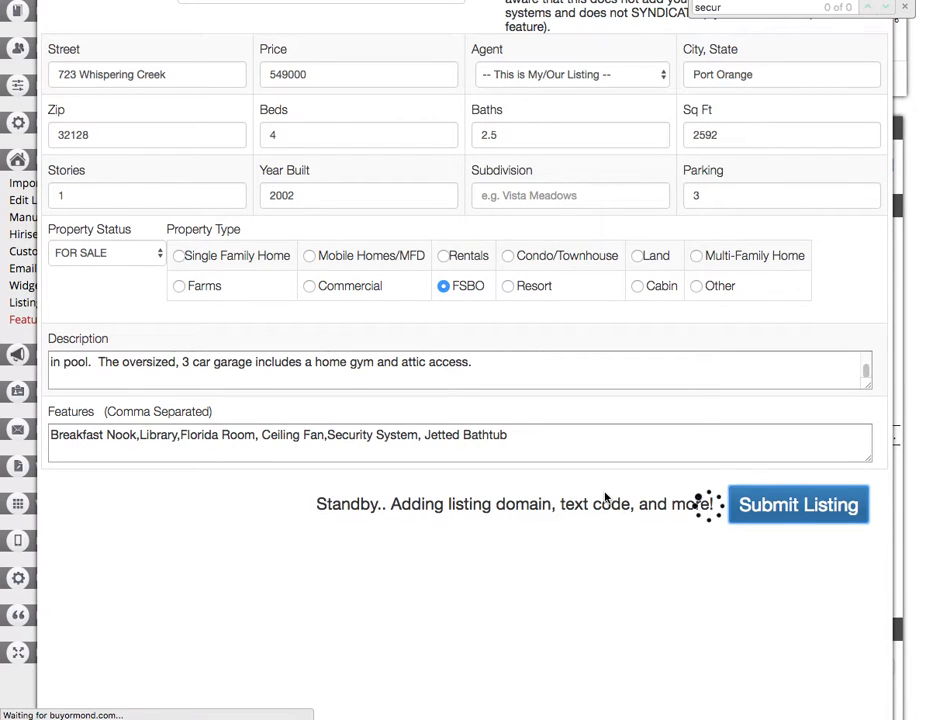
scroll(605, 497, up, 5)
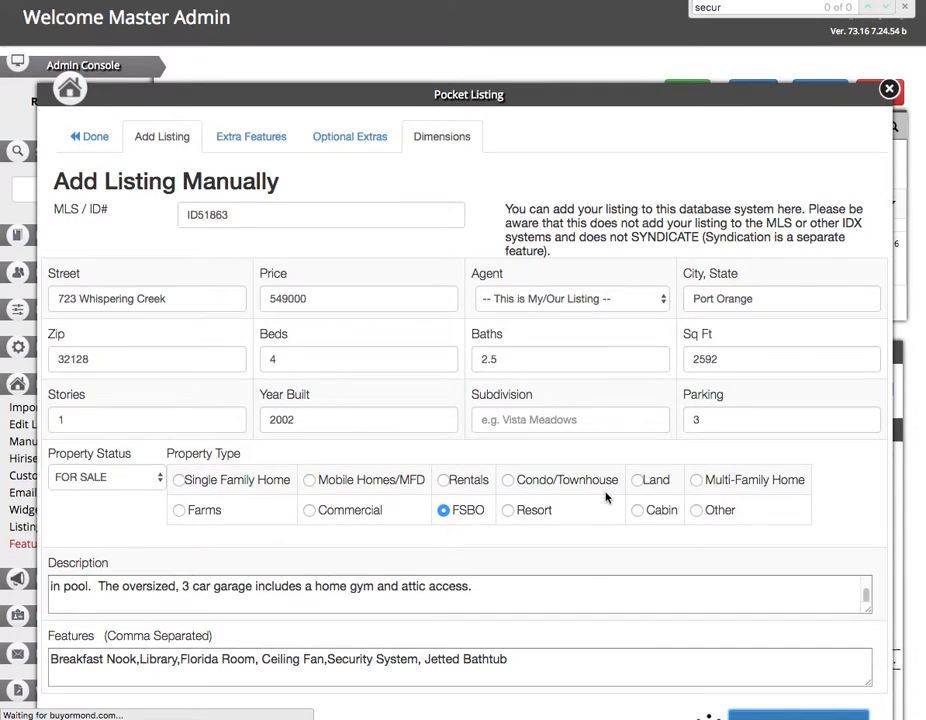
scroll(605, 497, down, 2)
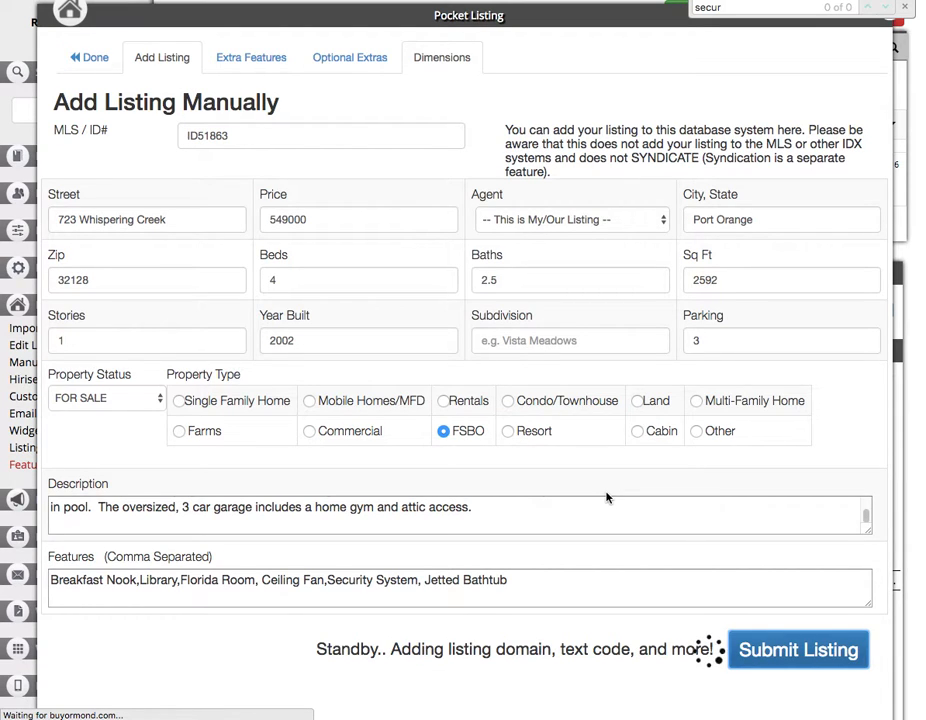
click(906, 7)
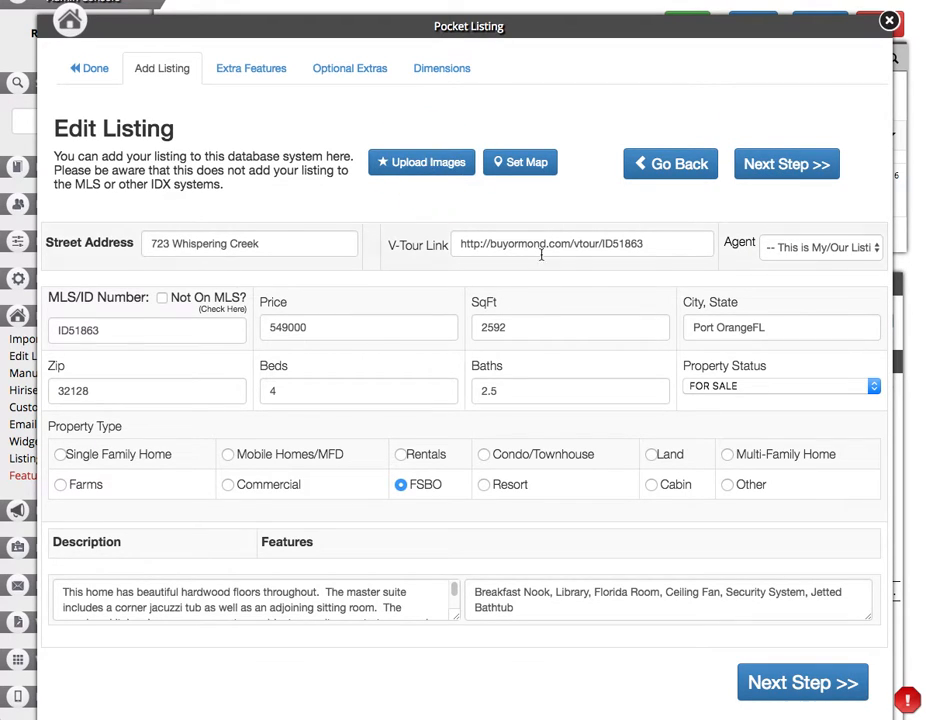
Select the virtual tour link, then bring up the Upload Images options.
triple_click(585, 243)
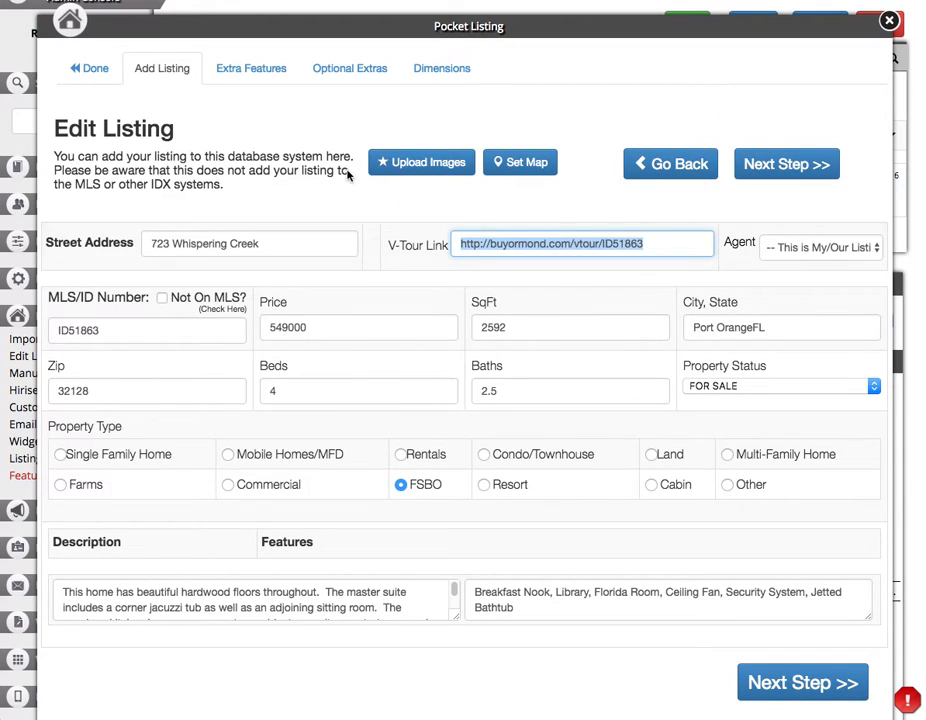
click(348, 121)
triple_click(506, 235)
key(super+Tab)
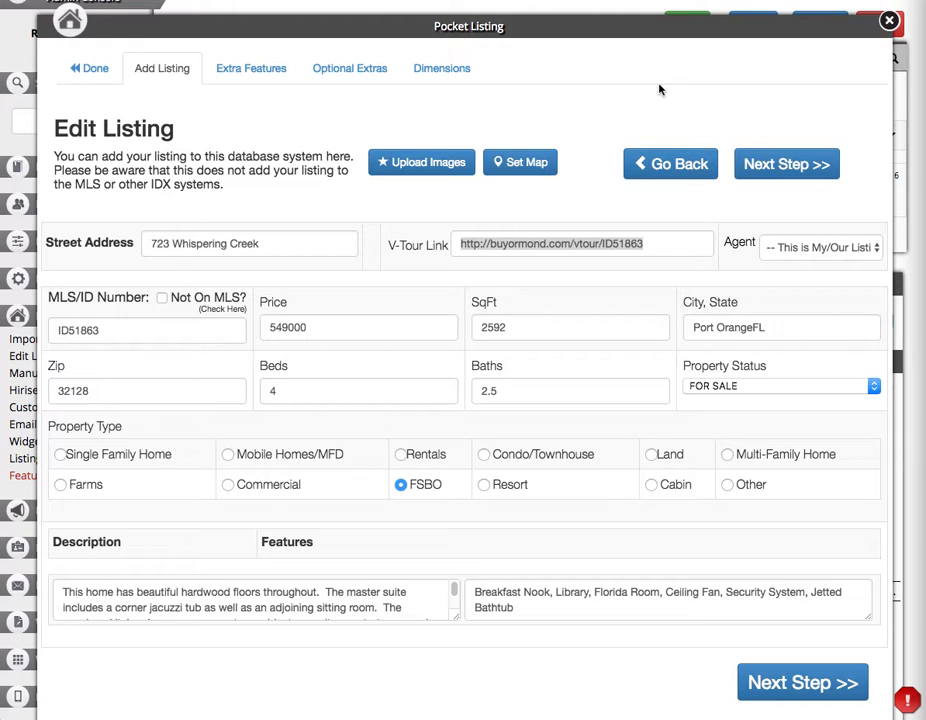
key(super+Tab)
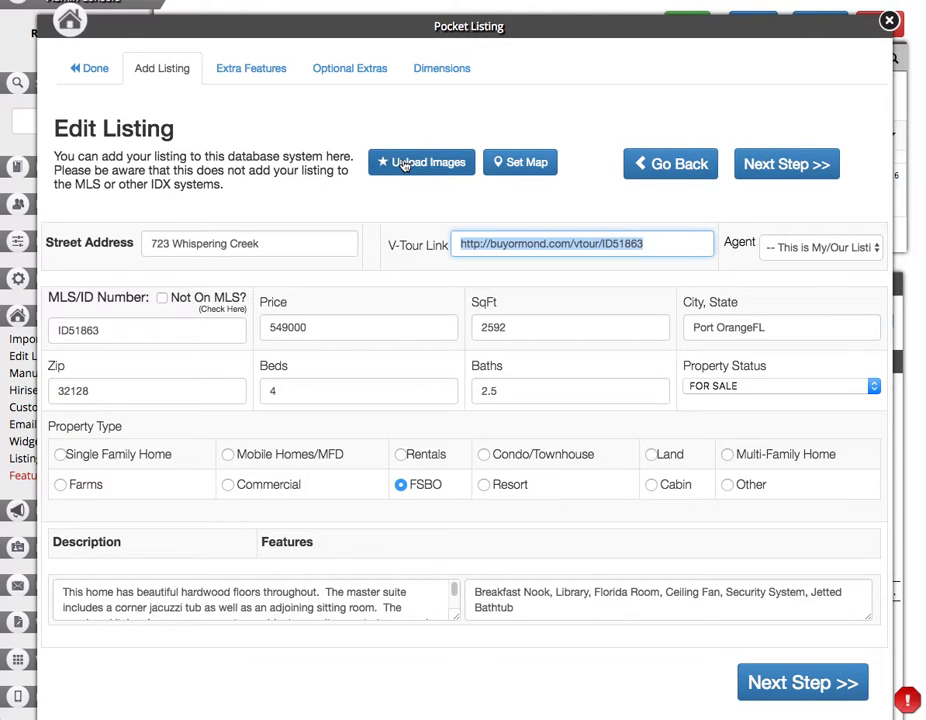
click(405, 165)
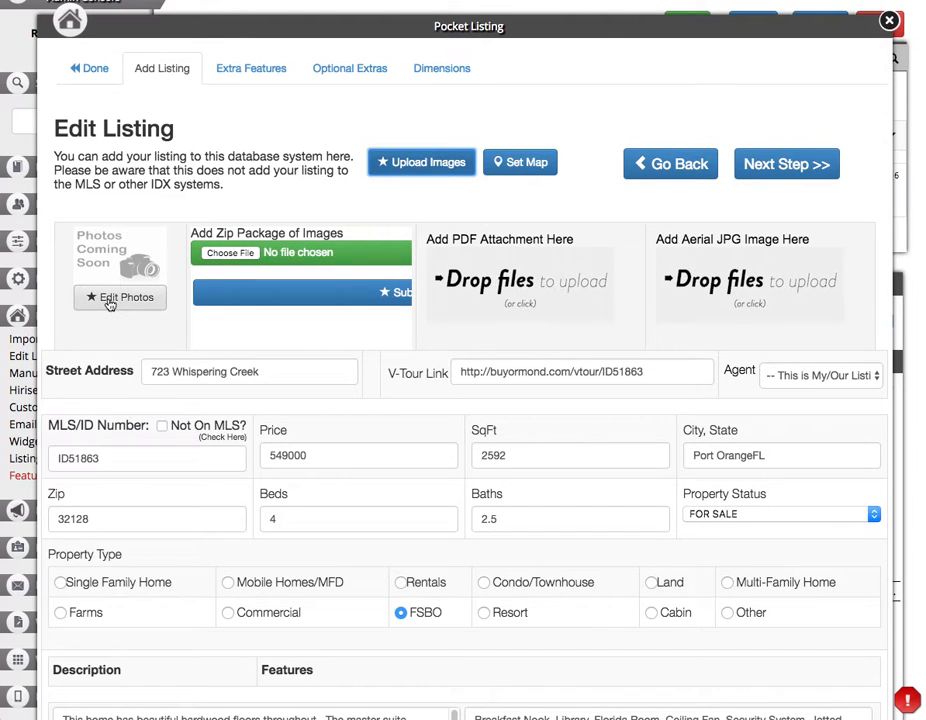
Look over Archive.zip and the photo files in the 123 folder, then move that window aside.
click(218, 252)
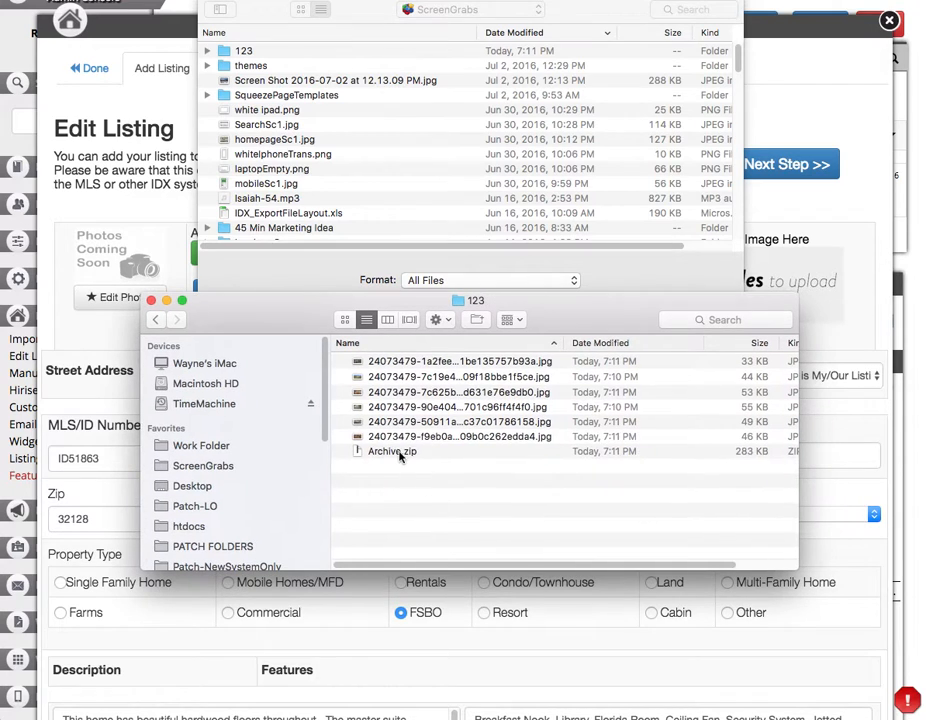
click(380, 452)
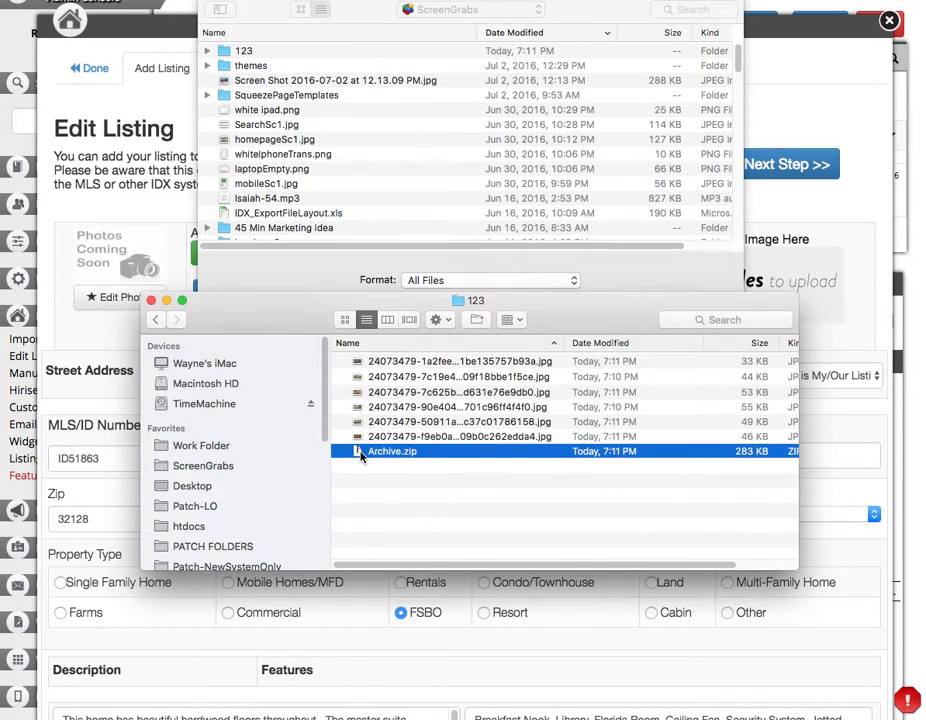
click(410, 453)
right_click(437, 428)
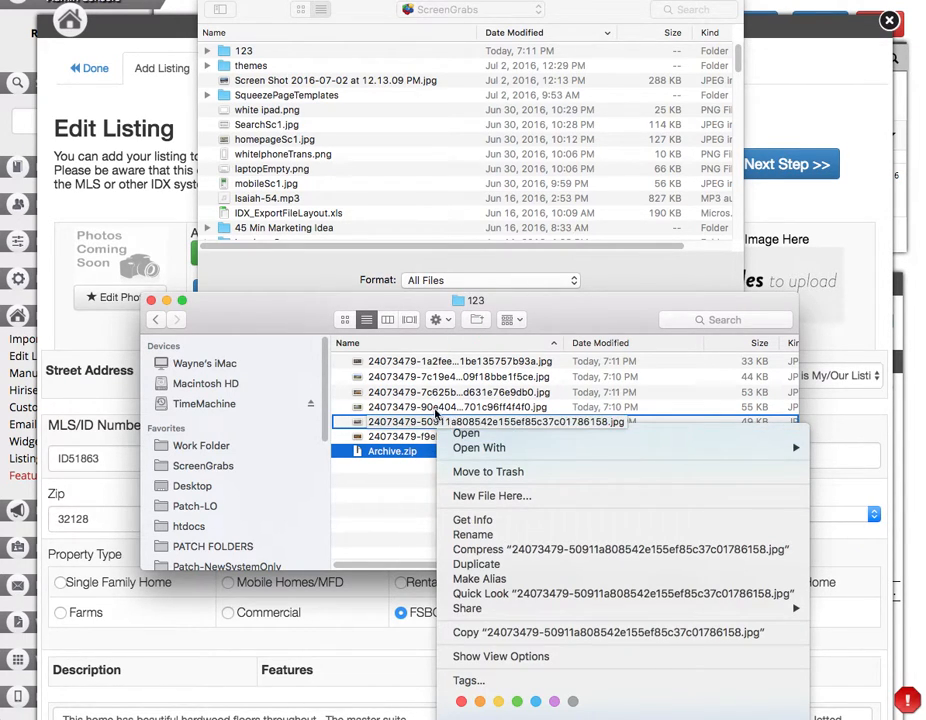
click(424, 377)
shift+click(424, 407)
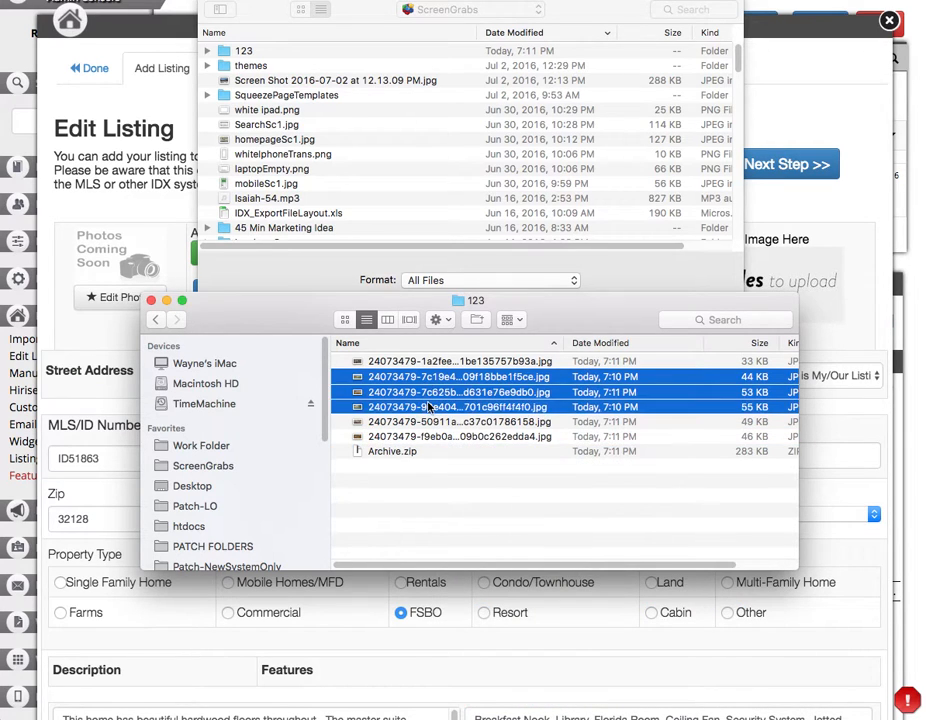
right_click(430, 405)
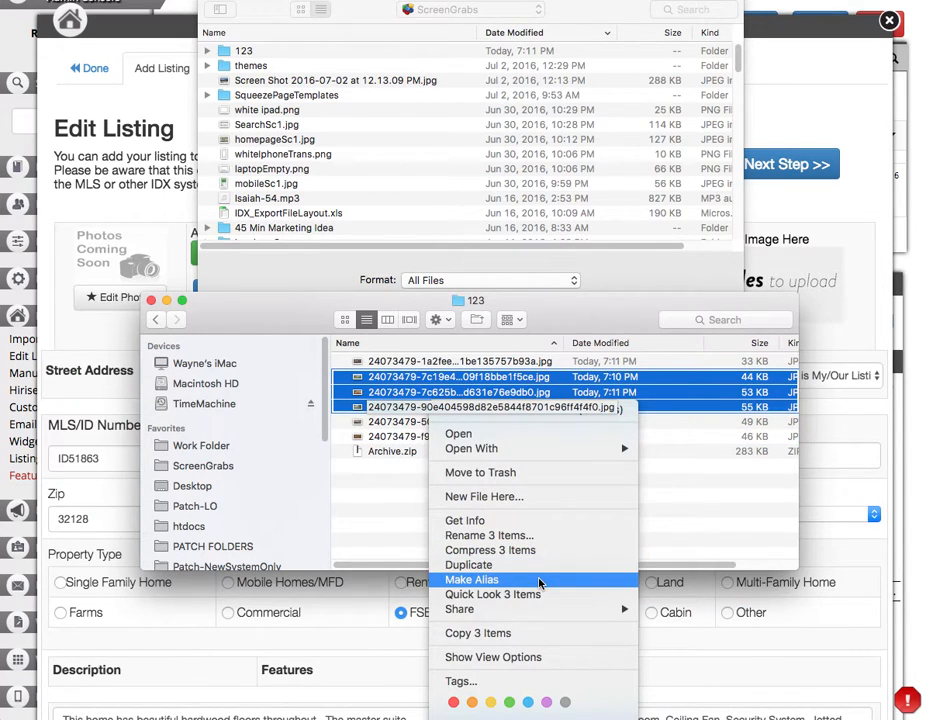
click(283, 312)
drag(285, 312, 925, 314)
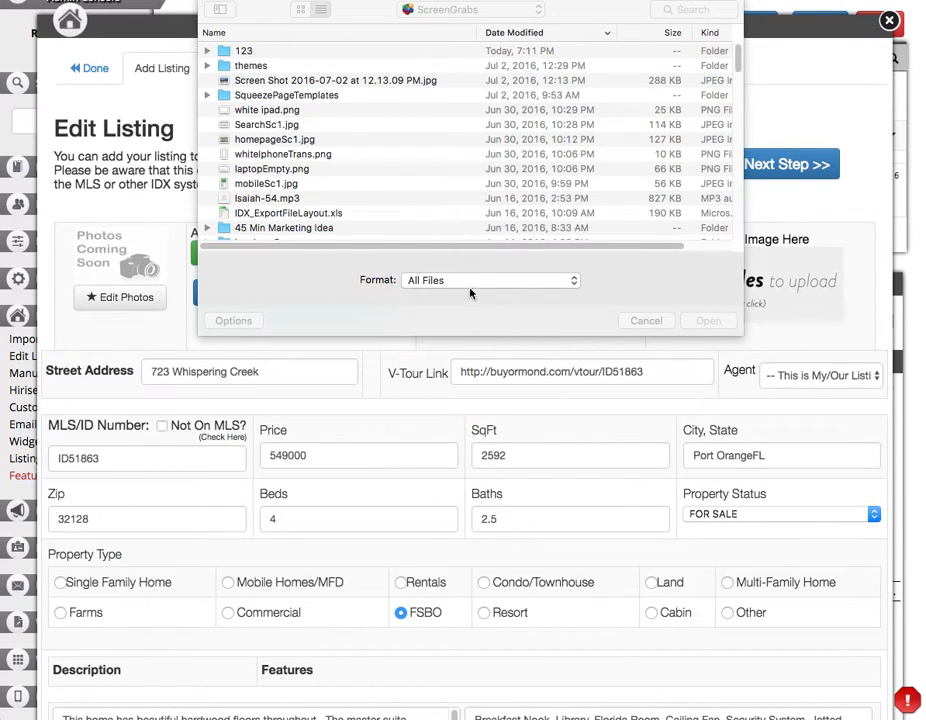
Choose Archive.zip from folder 123 as the zip package, upload it, and continue.
double_click(208, 50)
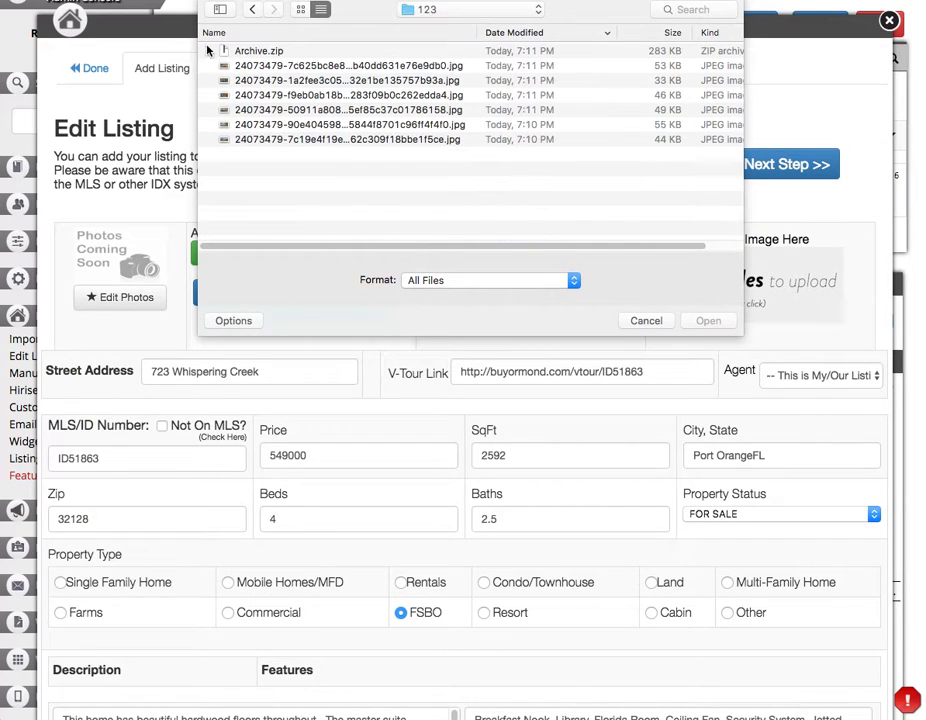
double_click(293, 52)
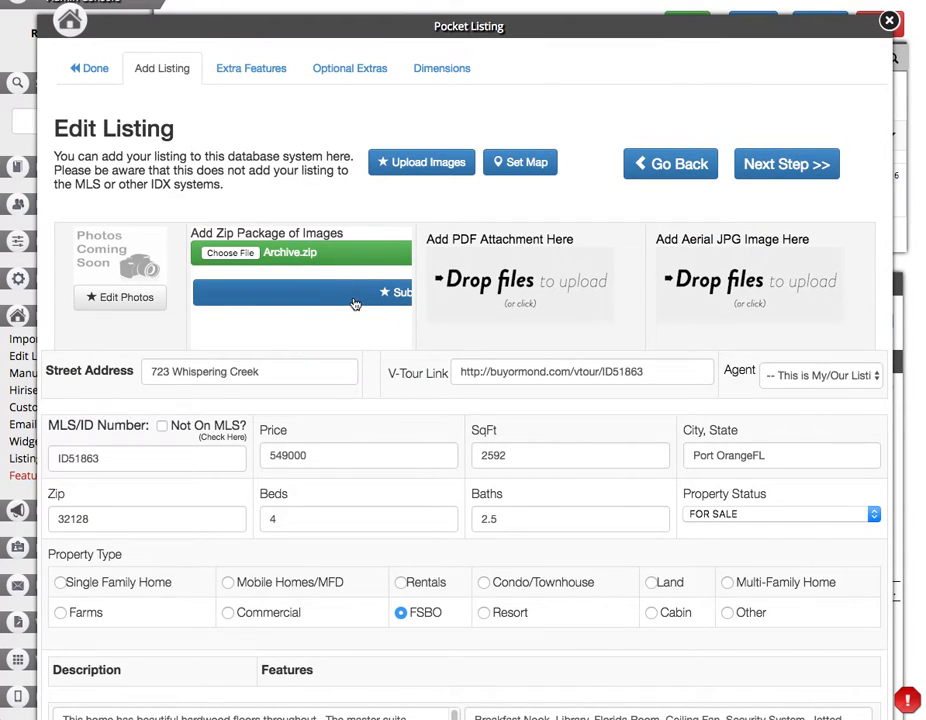
click(254, 282)
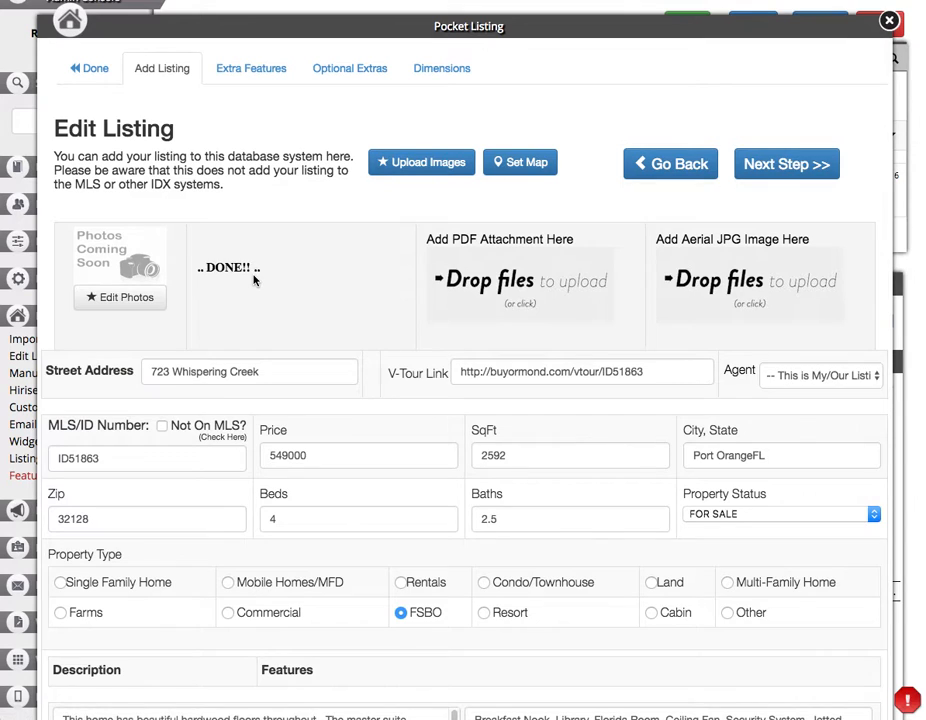
click(255, 280)
click(332, 290)
click(775, 164)
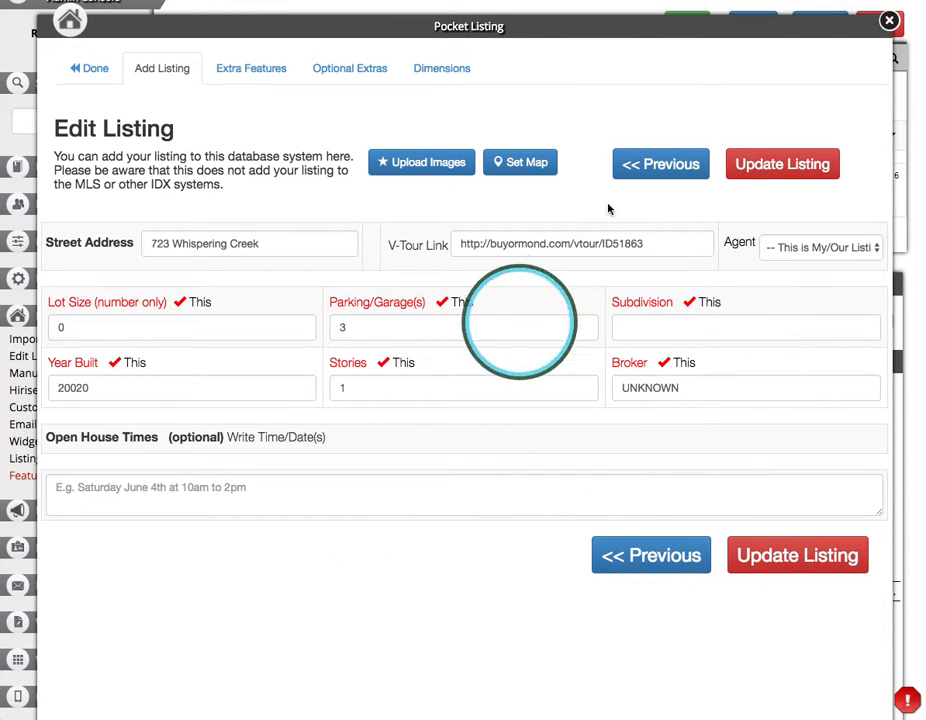
click(75, 503)
click(795, 164)
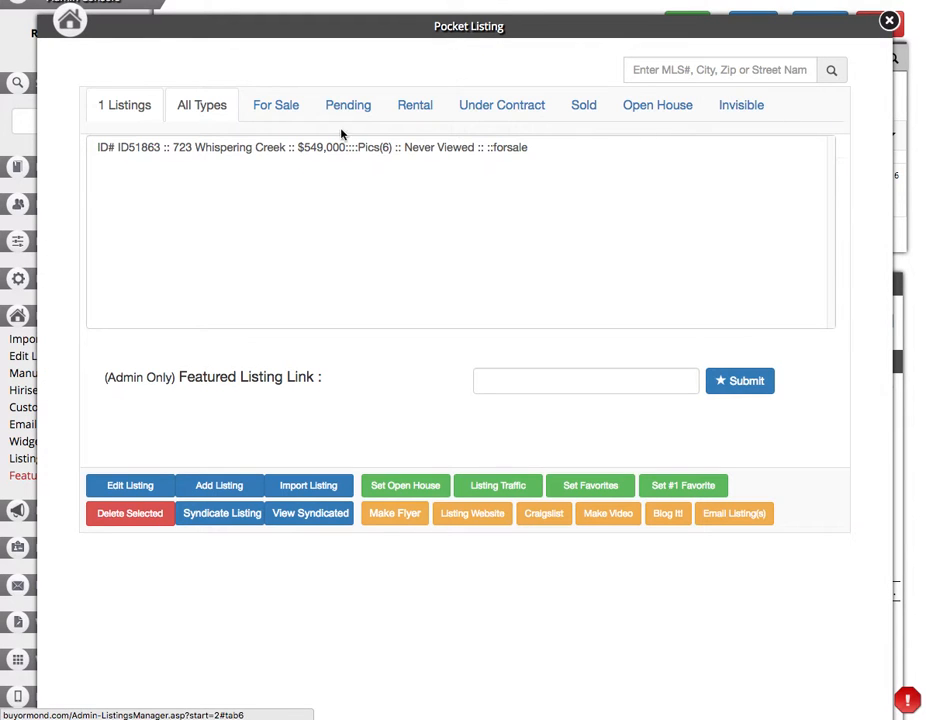
click(371, 146)
click(124, 487)
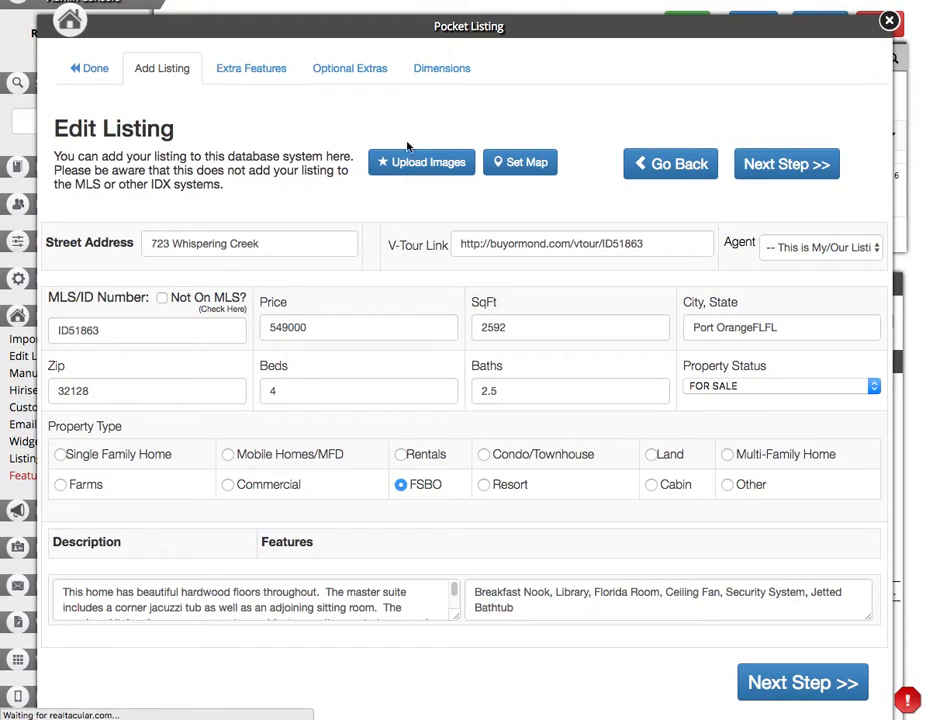
click(378, 162)
click(116, 302)
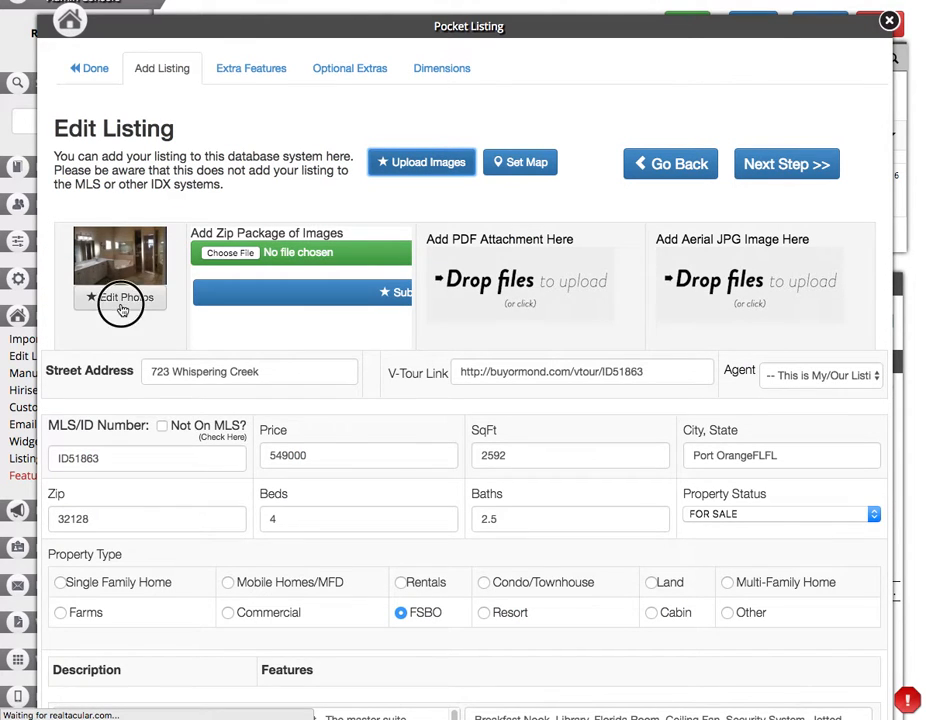
Make the aerial house photo the listing's top picture.
scroll(709, 424, down, 8)
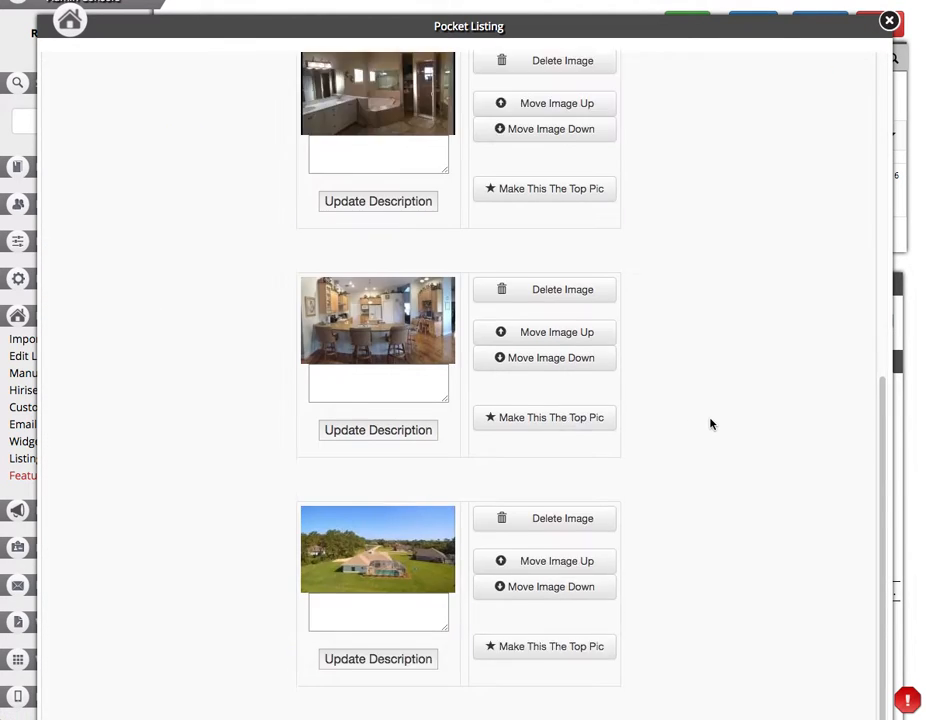
scroll(389, 411, down, 8)
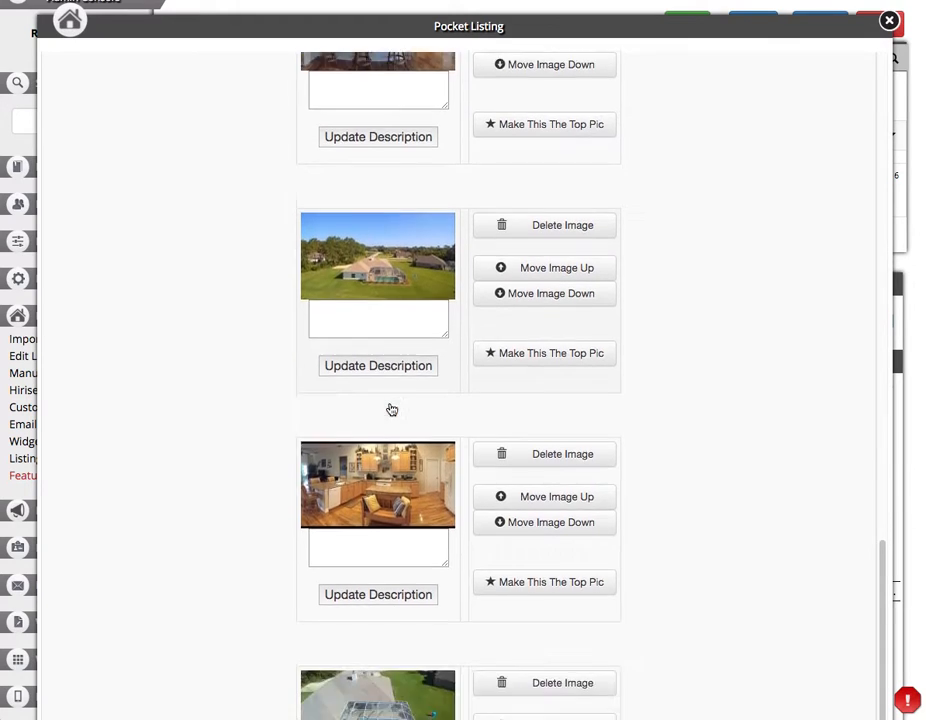
scroll(378, 360, down, 2)
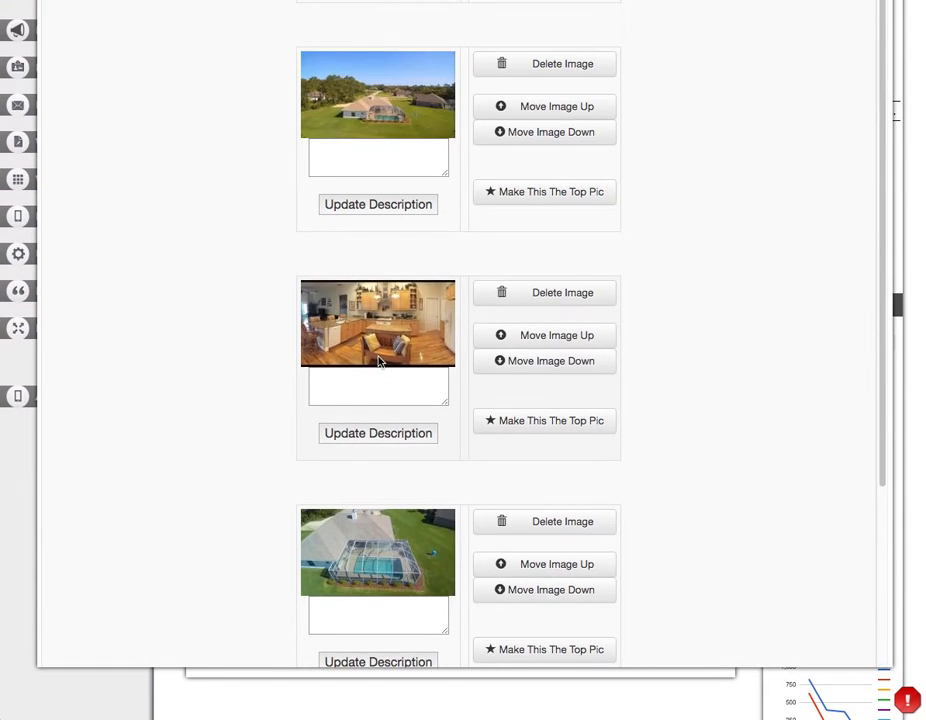
click(407, 275)
scroll(407, 282, down, 5)
scroll(405, 302, up, 3)
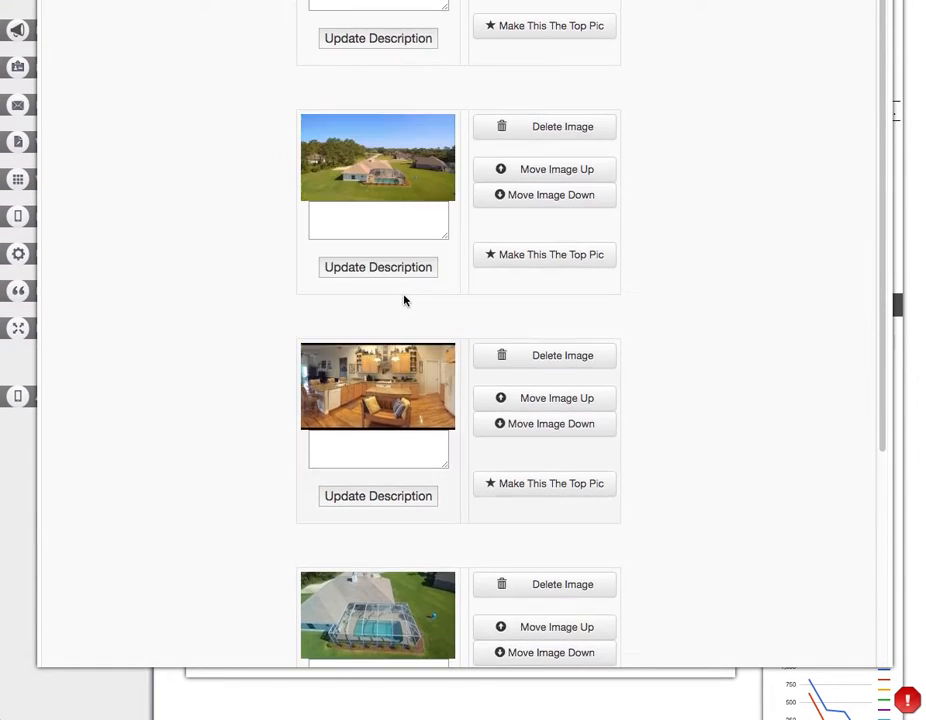
scroll(409, 220, up, 11)
scroll(409, 223, down, 14)
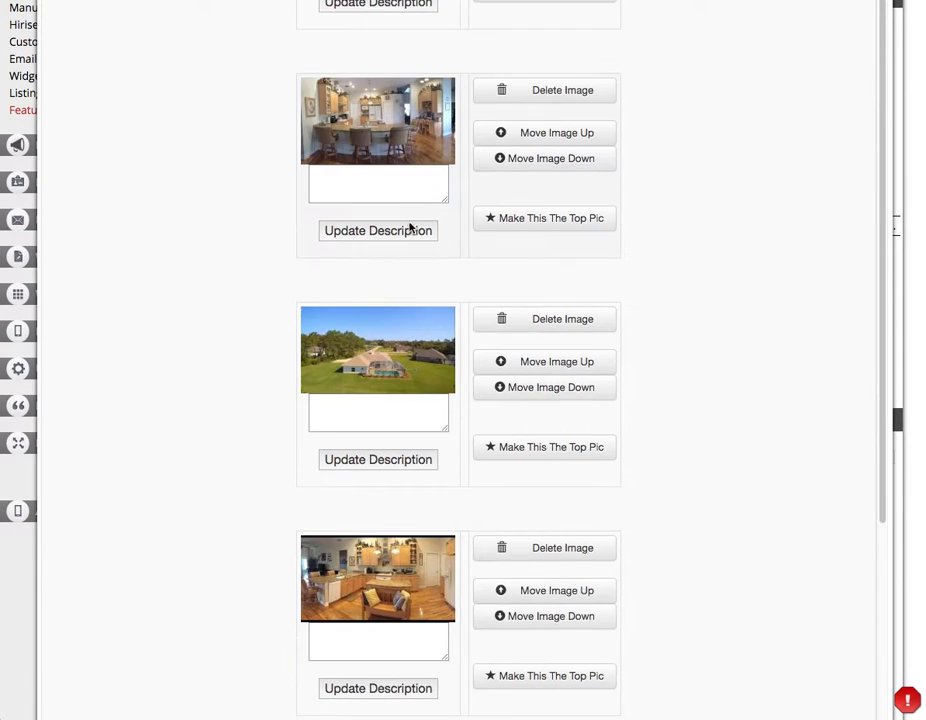
scroll(409, 229, down, 8)
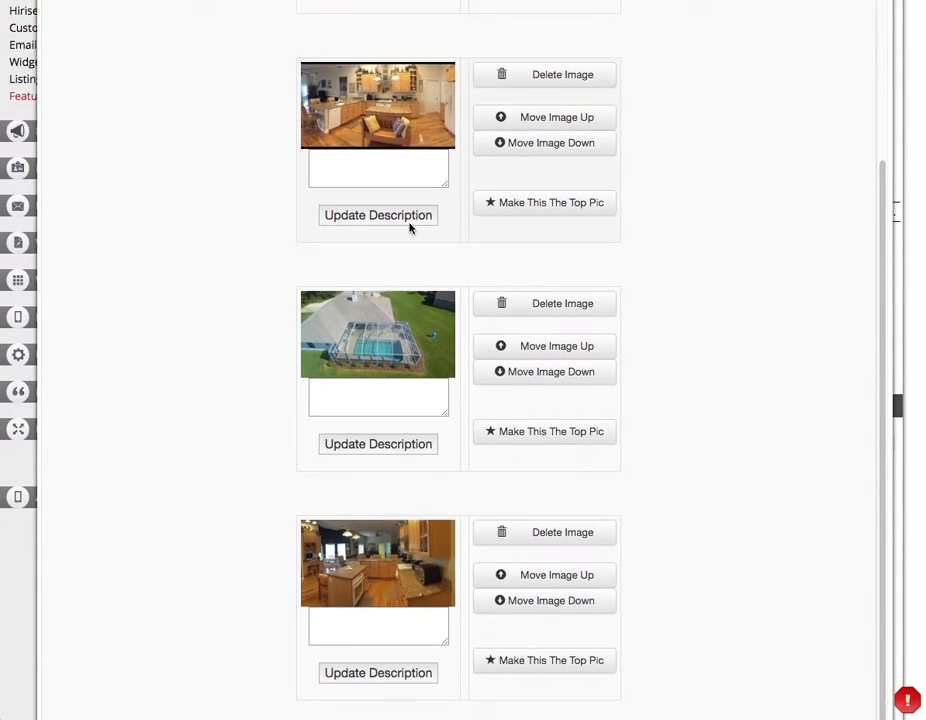
scroll(409, 223, down, 5)
scroll(409, 229, up, 6)
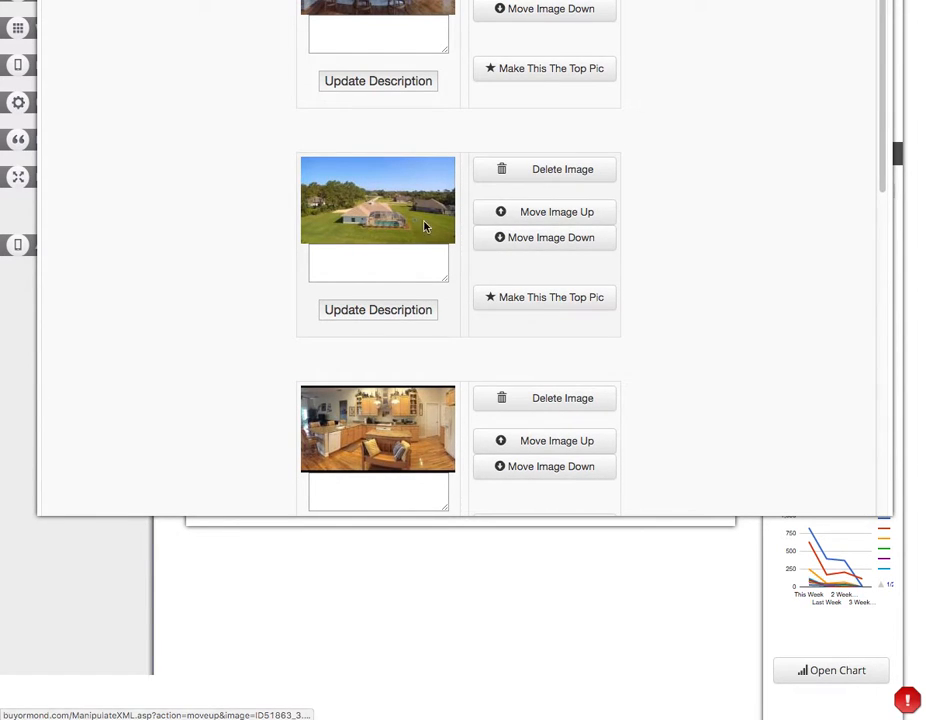
click(372, 200)
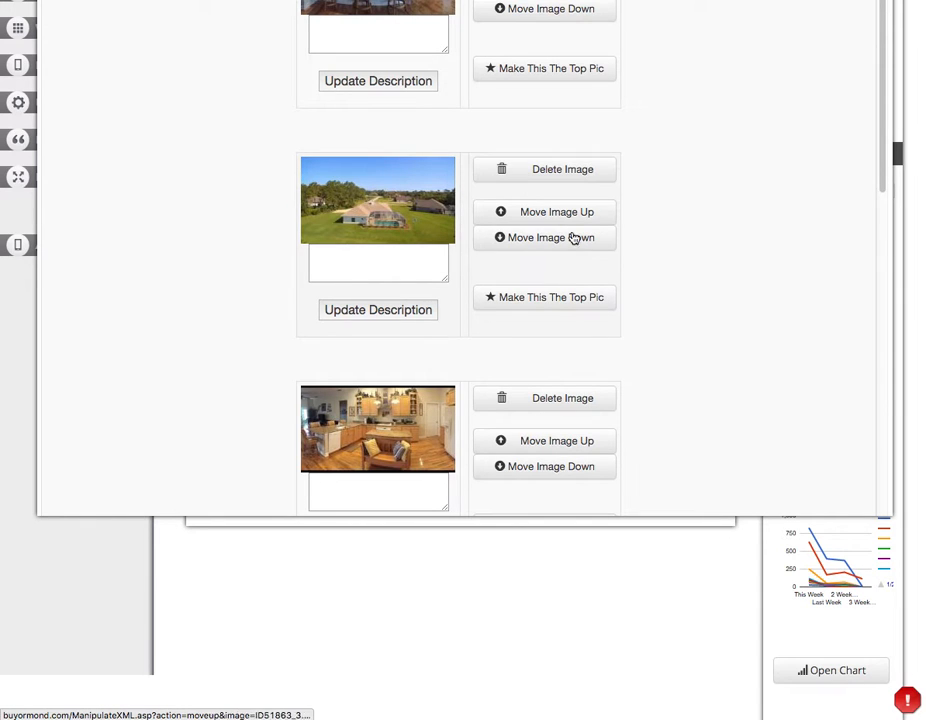
click(524, 300)
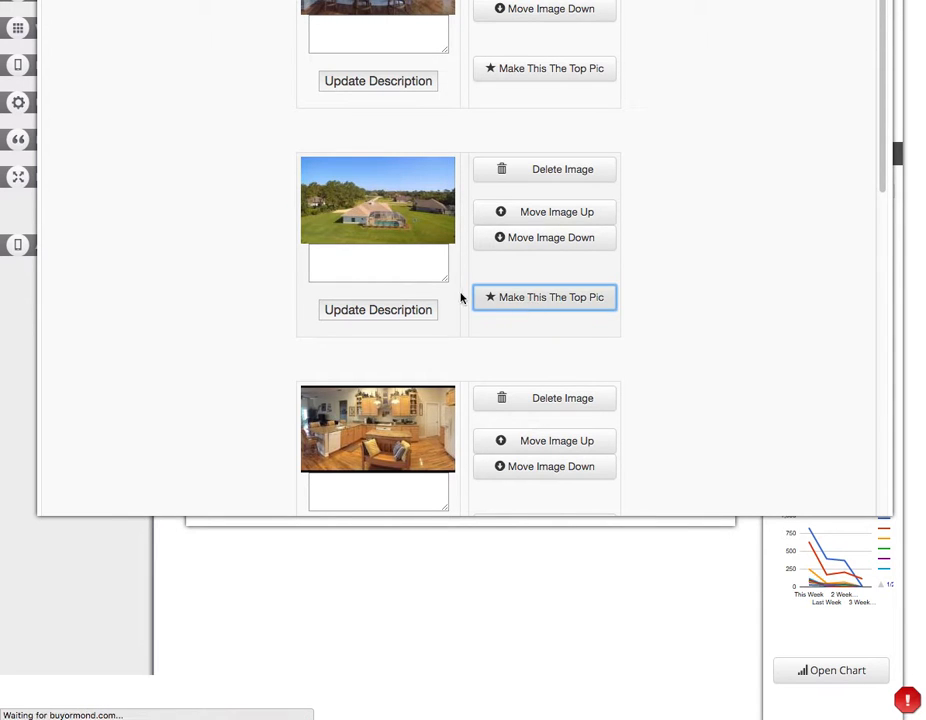
Move the bathroom photo down one place in the image order.
scroll(653, 295, up, 5)
scroll(653, 295, down, 5)
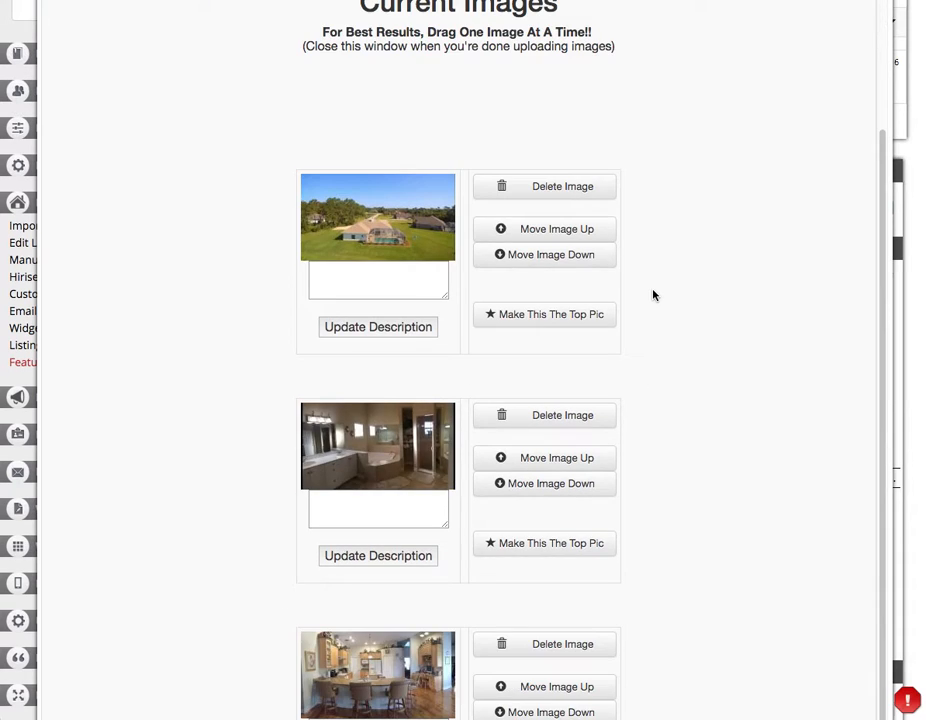
click(633, 279)
click(533, 300)
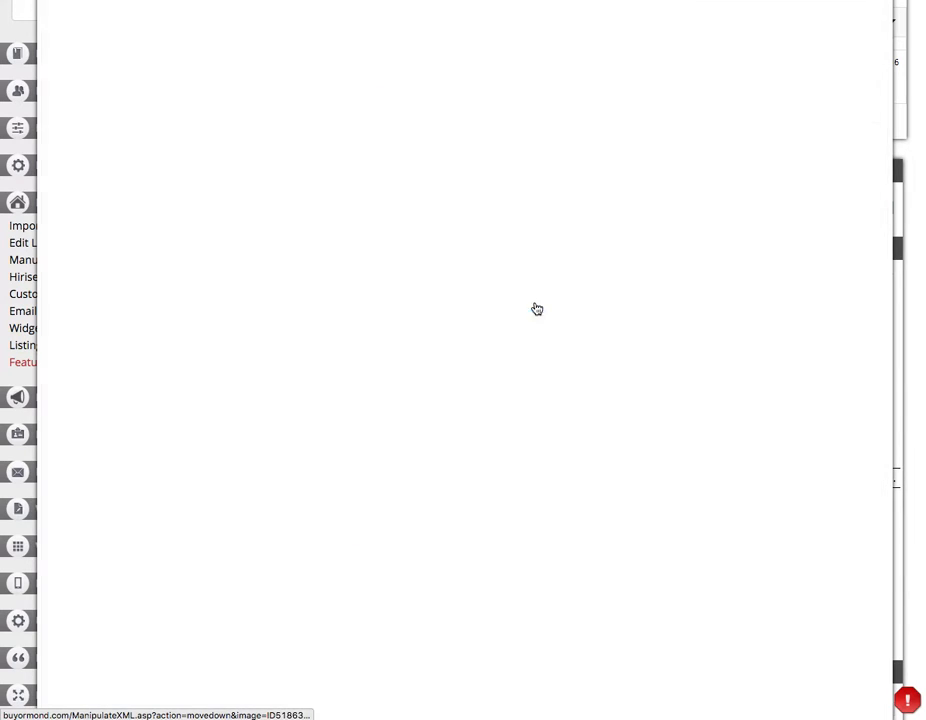
click(535, 306)
scroll(535, 306, down, 5)
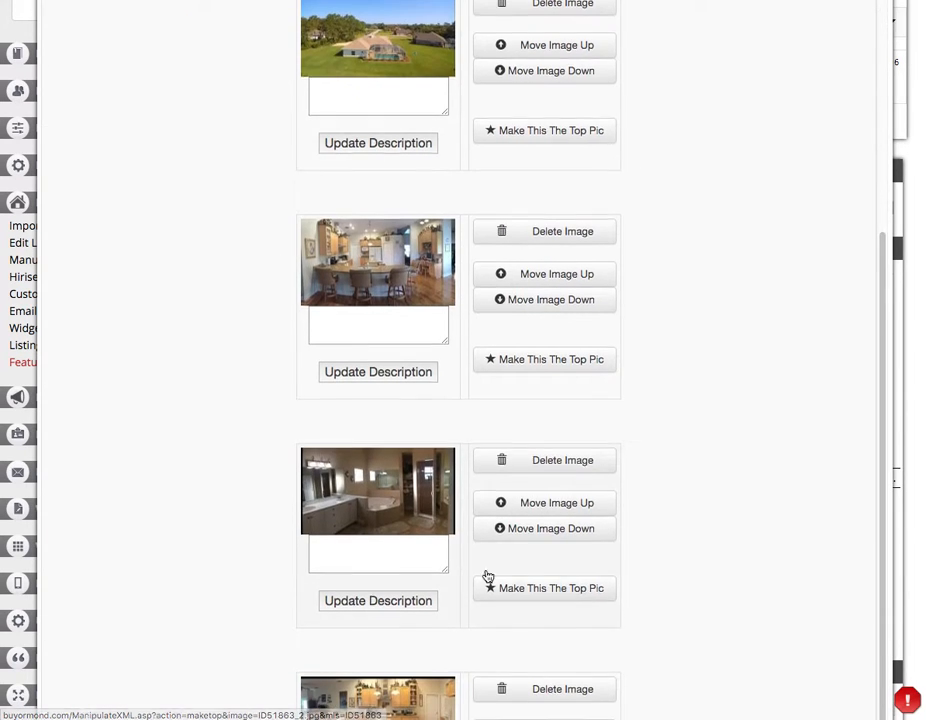
scroll(525, 550, down, 2)
scroll(597, 645, down, 2)
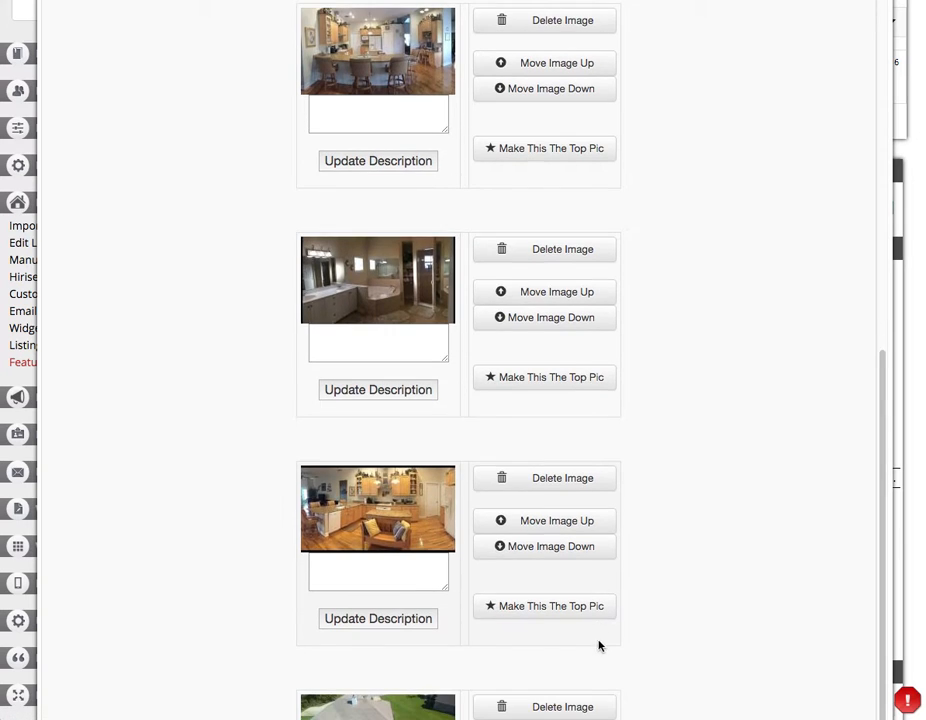
click(382, 580)
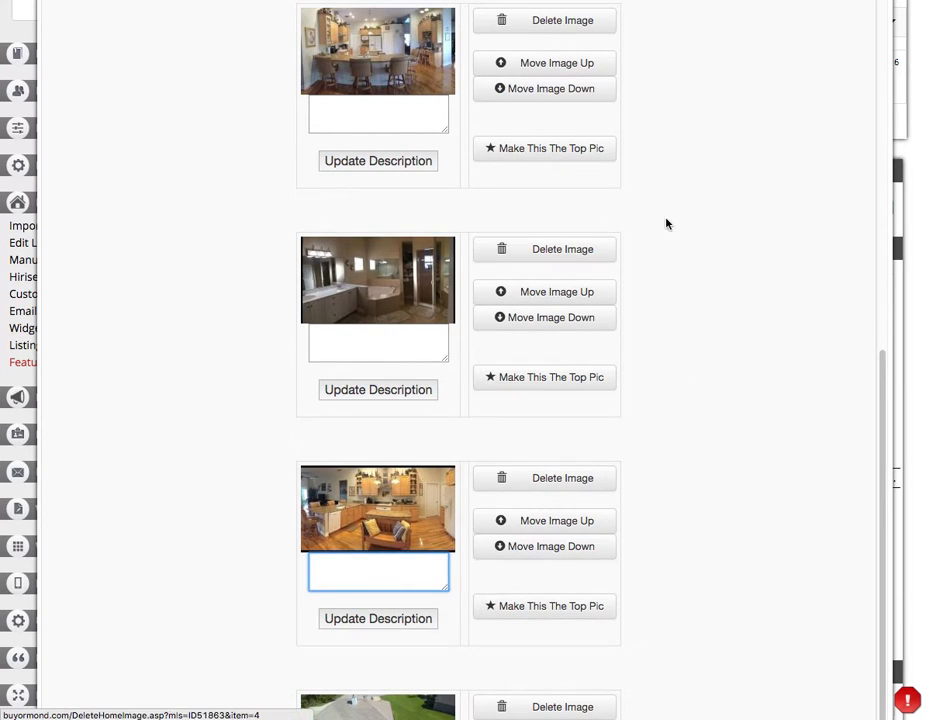
scroll(667, 210, down, 6)
scroll(667, 185, up, 10)
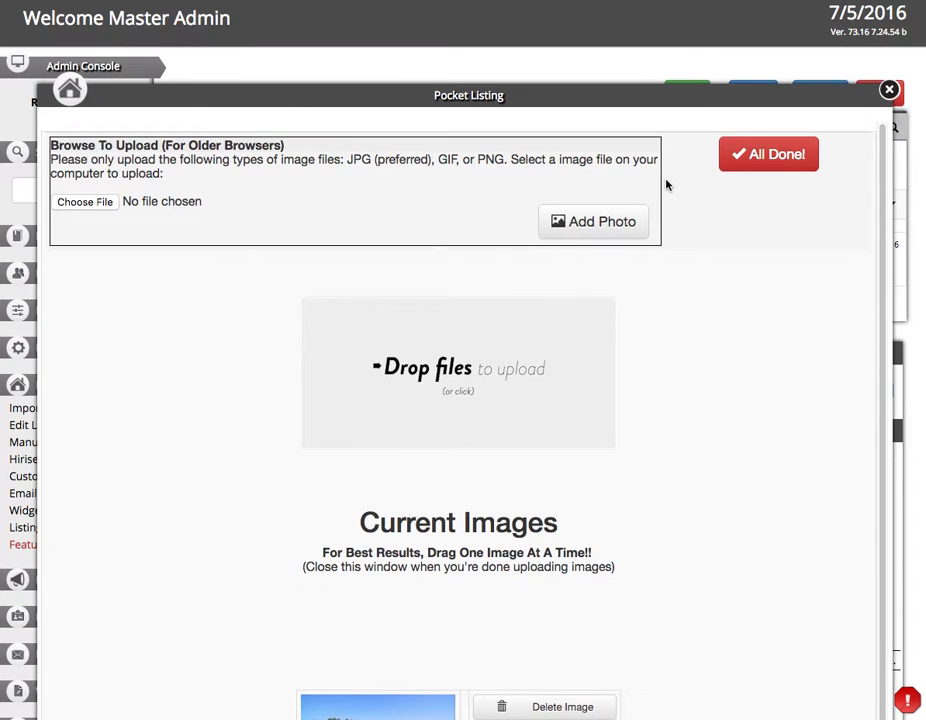
Finish with All Done to close the Pocket Listing window and dismiss the browser's page menu.
click(778, 155)
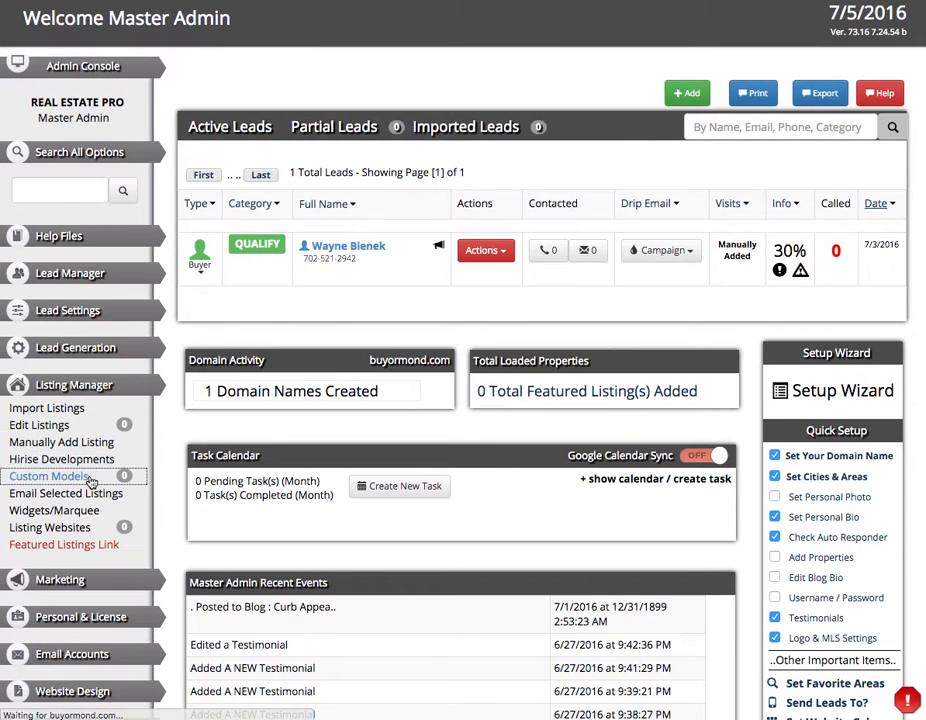
right_click(270, 44)
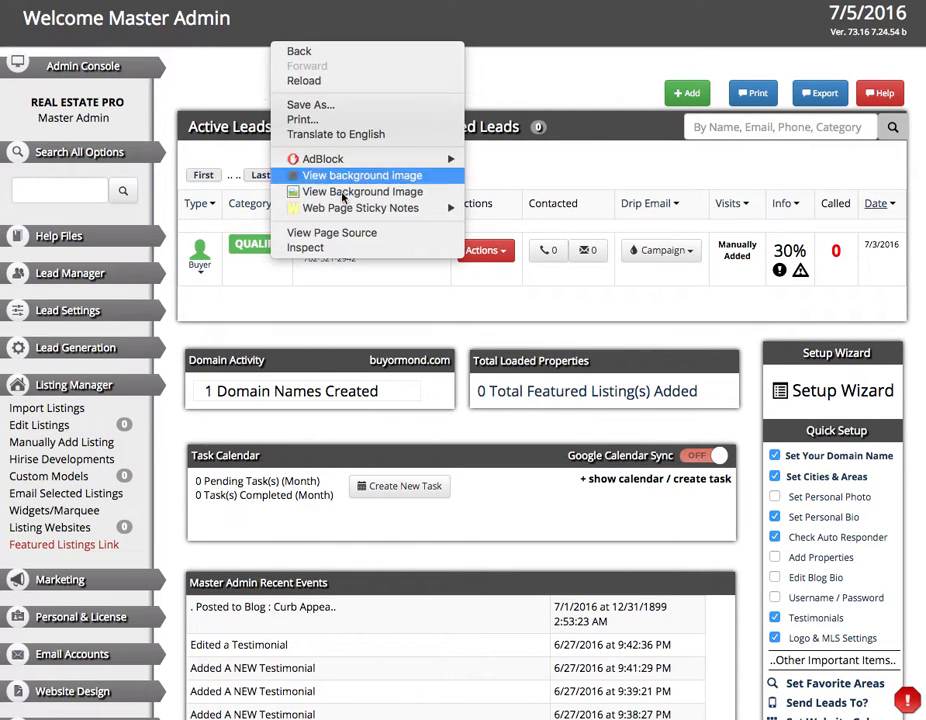
click(240, 68)
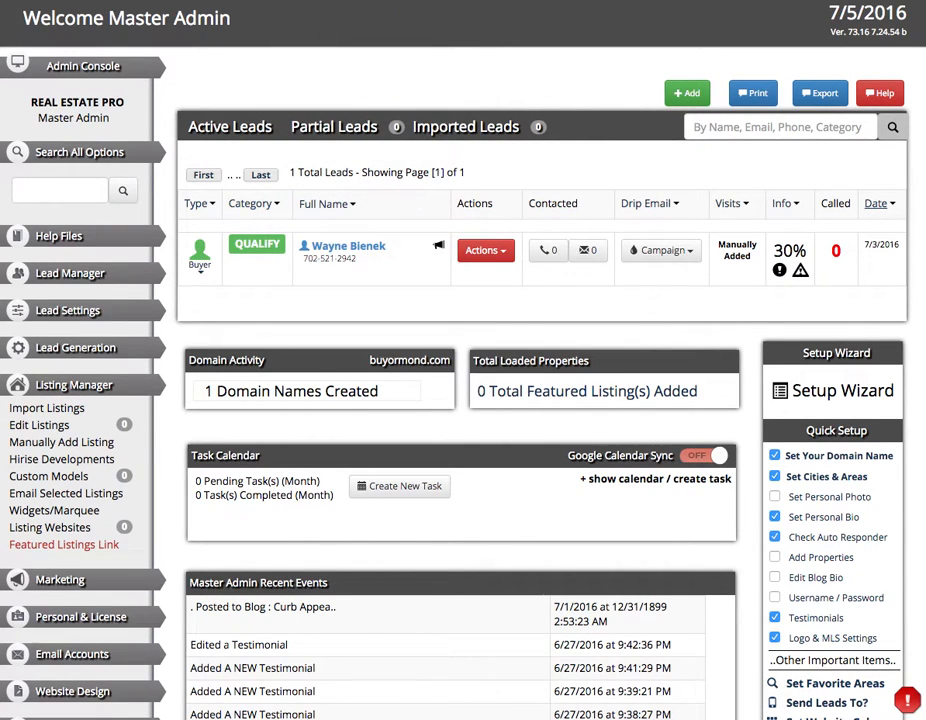